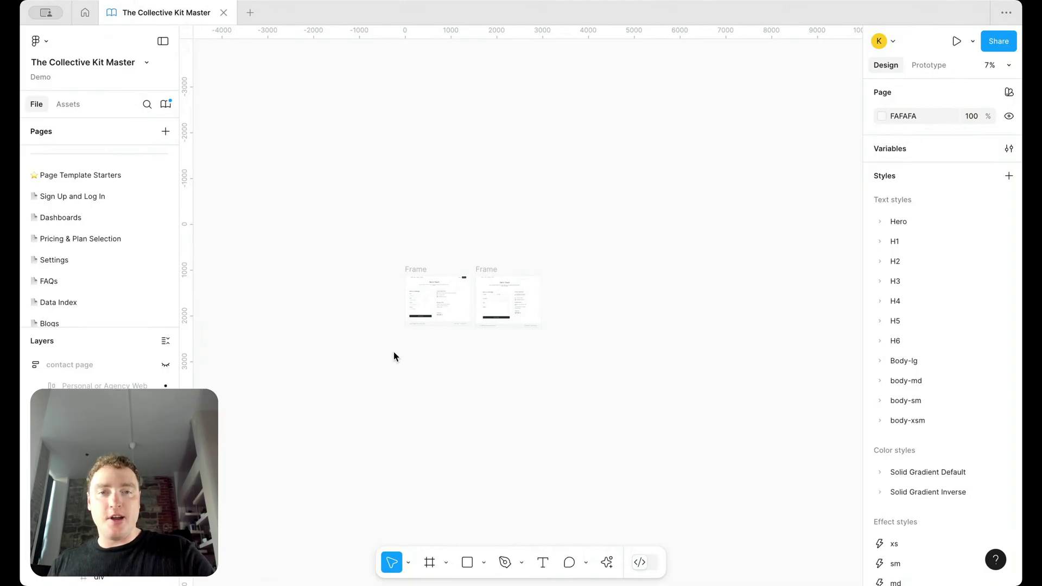
Zoom to fit the first Contactify contact-page frame and pan around to review its design
click(414, 324)
key(shift+2)
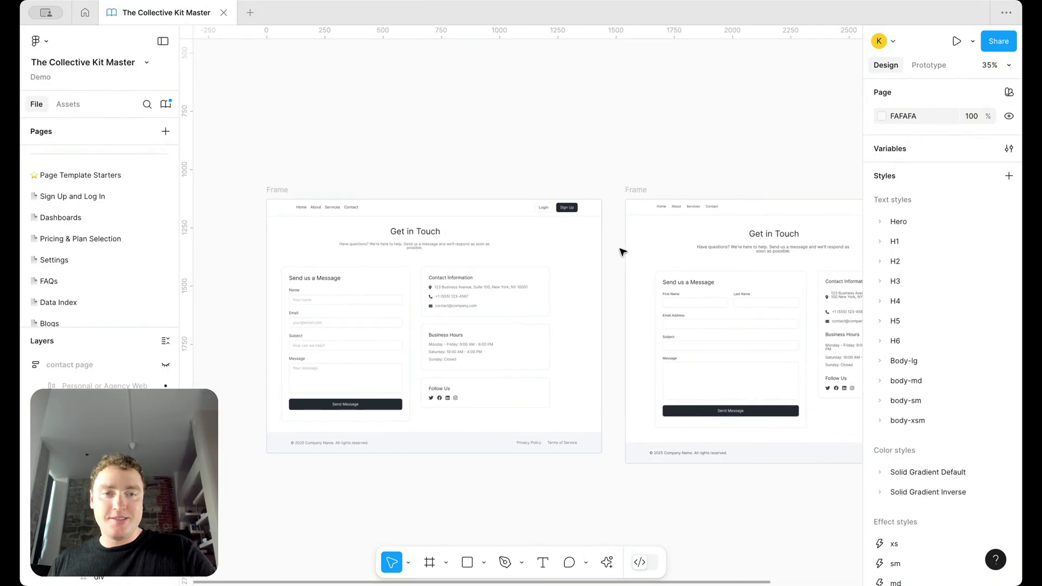
scroll(589, 131, right, 3)
scroll(588, 132, up, 1)
scroll(589, 132, right, 1)
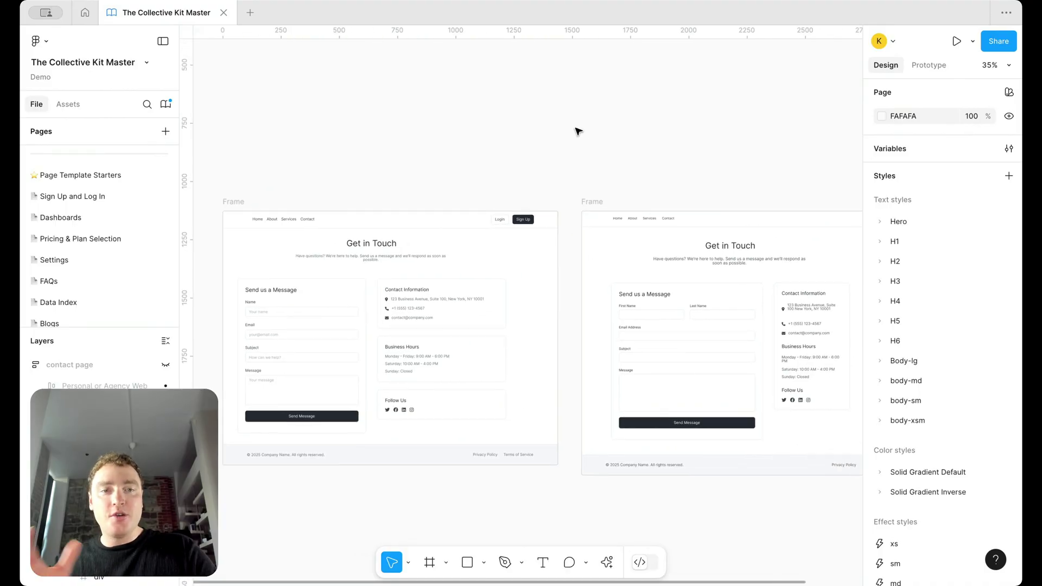
scroll(578, 131, down, 1)
scroll(577, 131, down, 3)
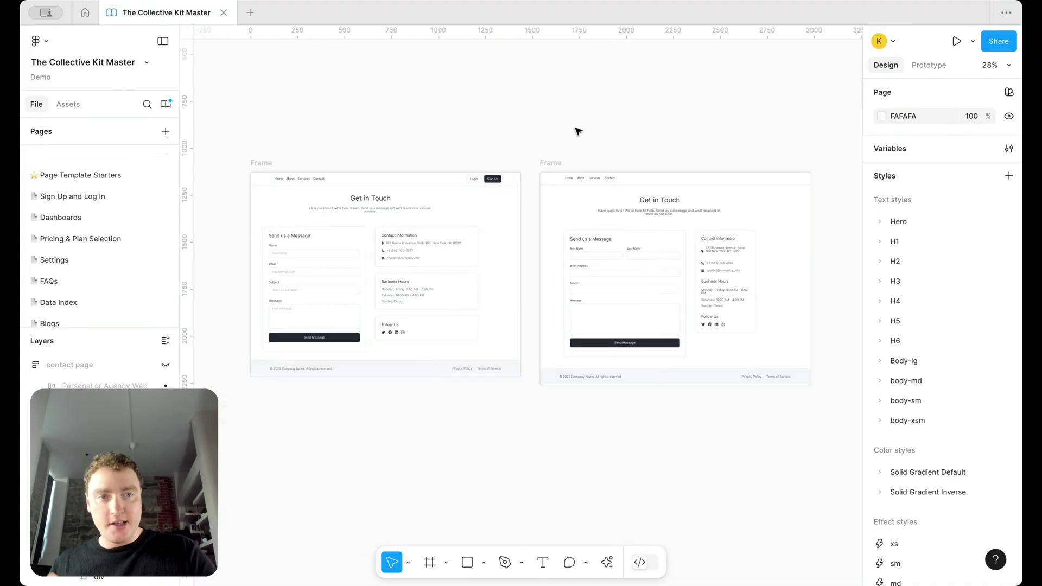
scroll(293, 232, up, 5)
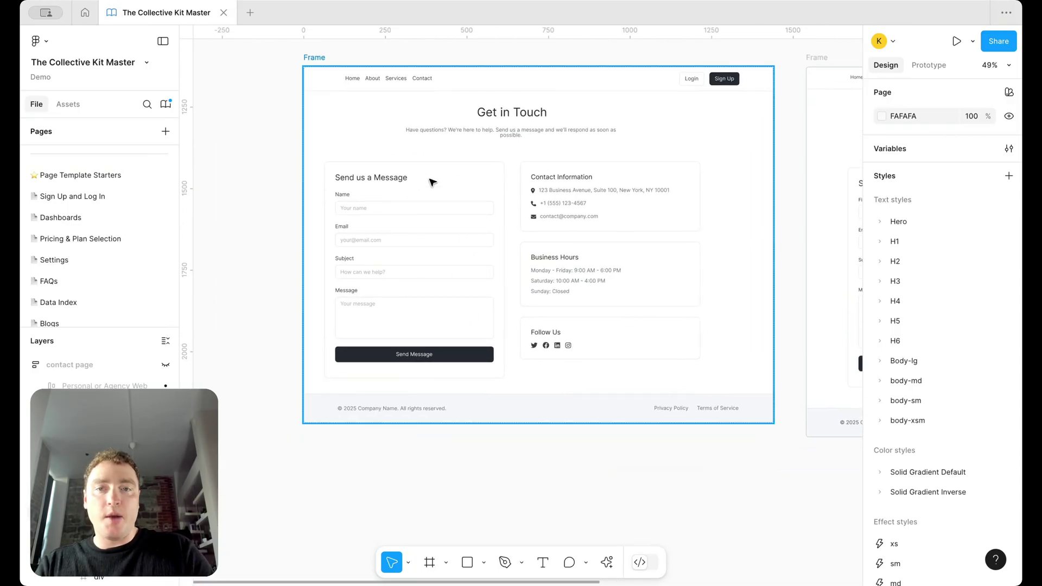
scroll(465, 256, up, 2)
scroll(465, 256, right, 2)
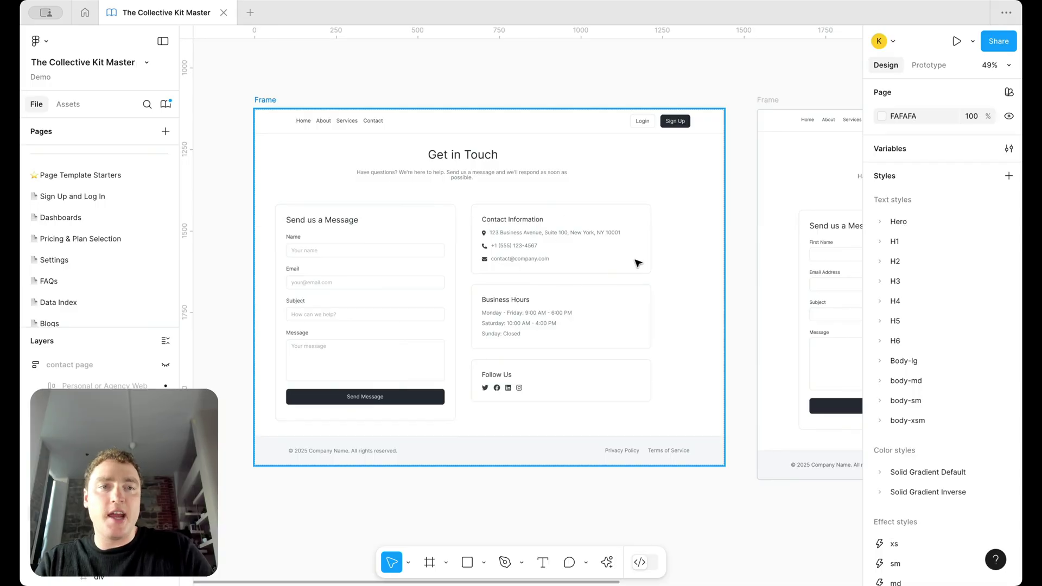
scroll(637, 263, right, 10)
scroll(634, 255, down, 1)
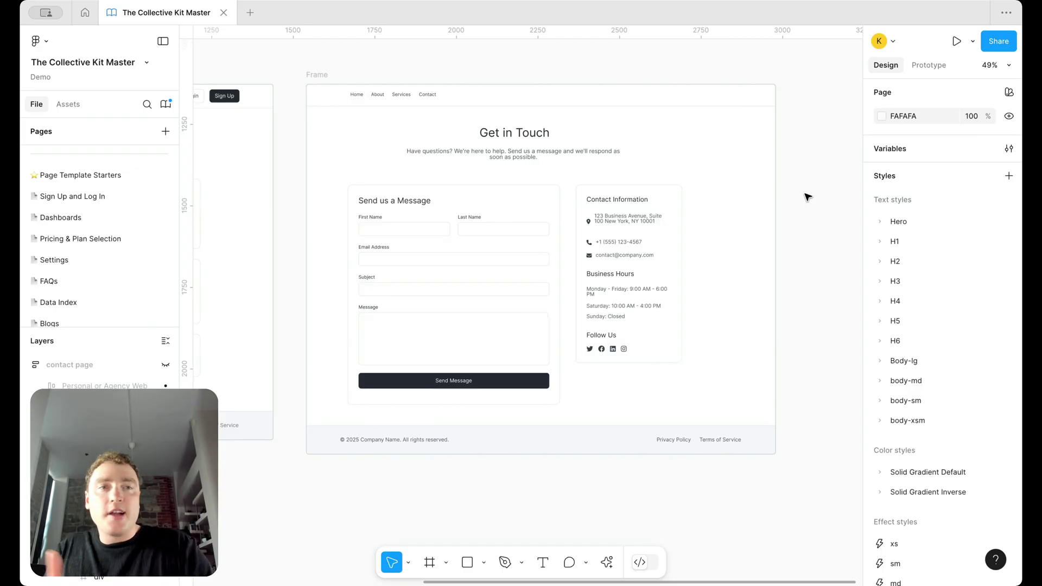
scroll(807, 197, down, 5)
scroll(667, 380, left, 3)
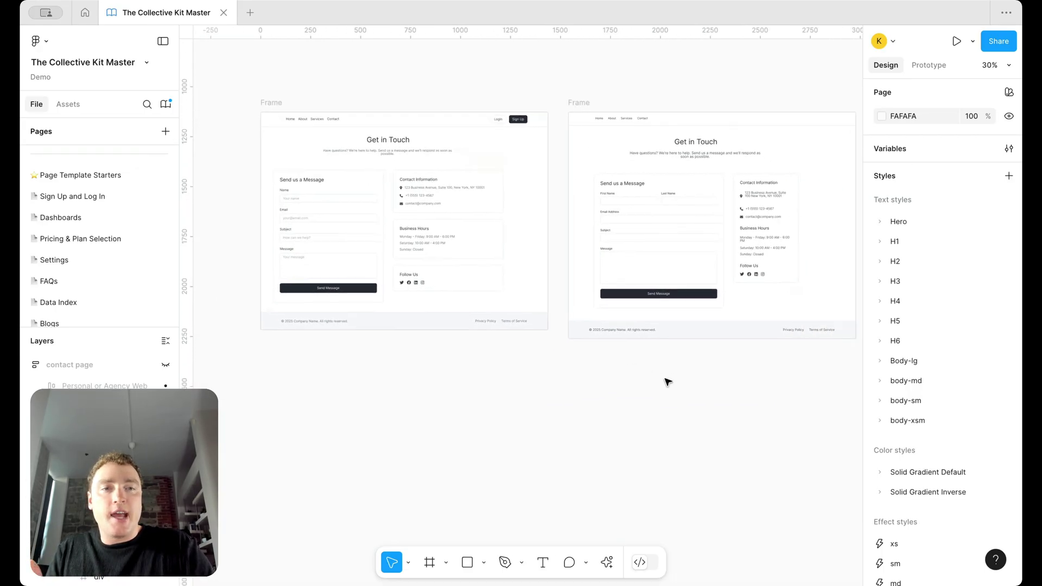
scroll(667, 381, right, 2)
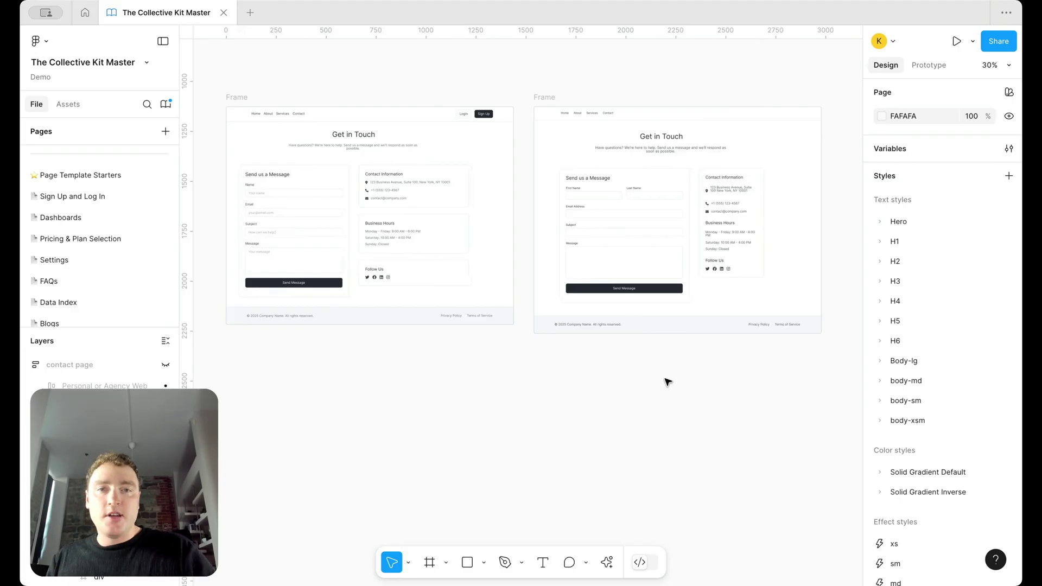
scroll(455, 113, up, 2)
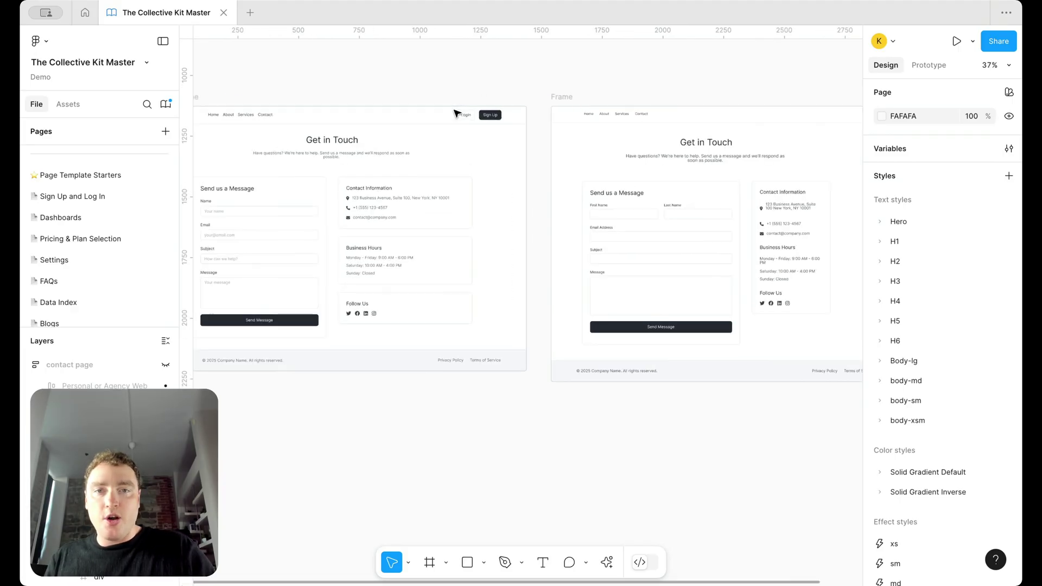
scroll(456, 112, left, 4)
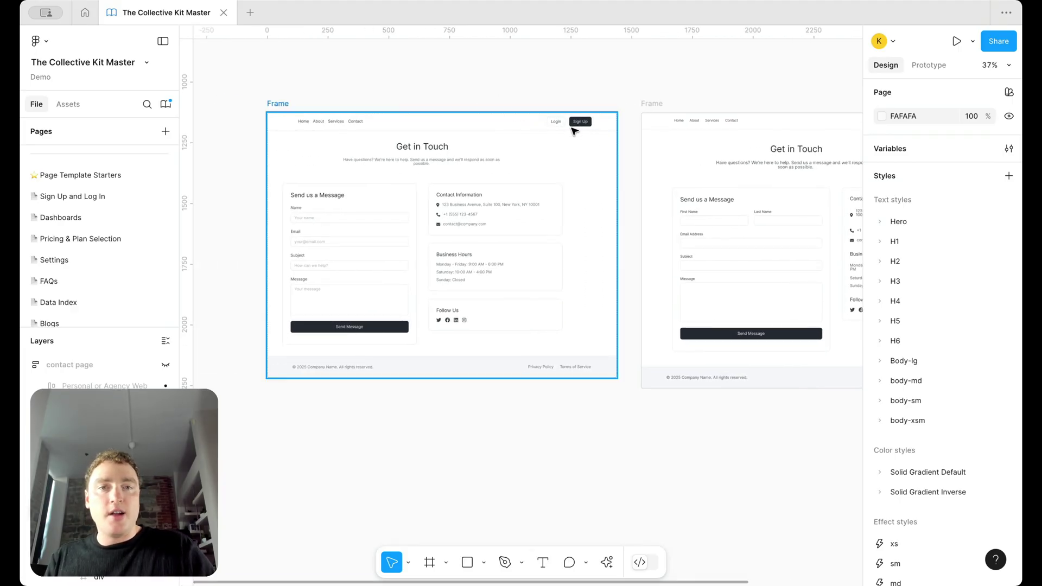
scroll(573, 131, right, 10)
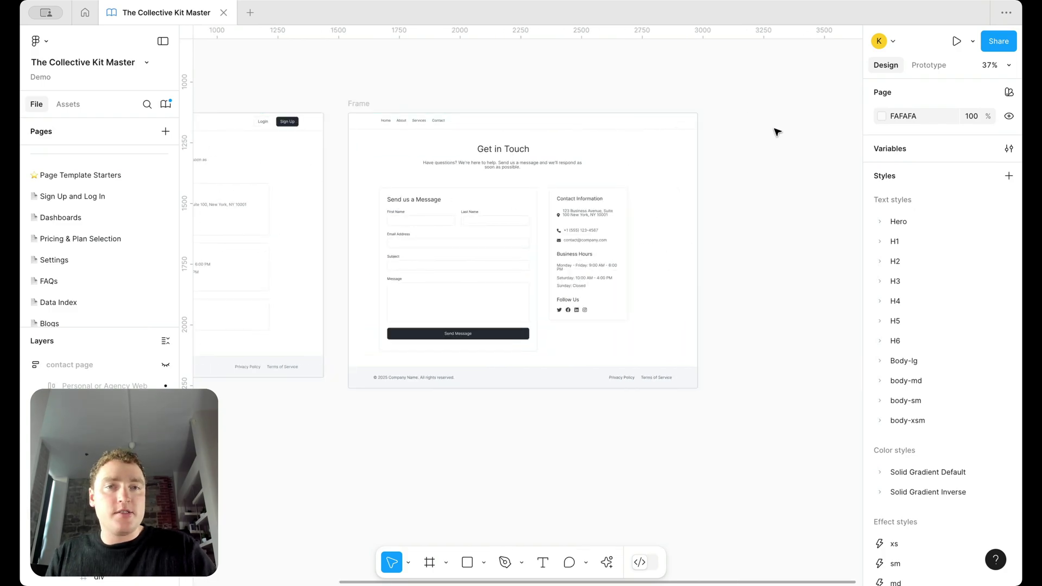
scroll(777, 132, down, 3)
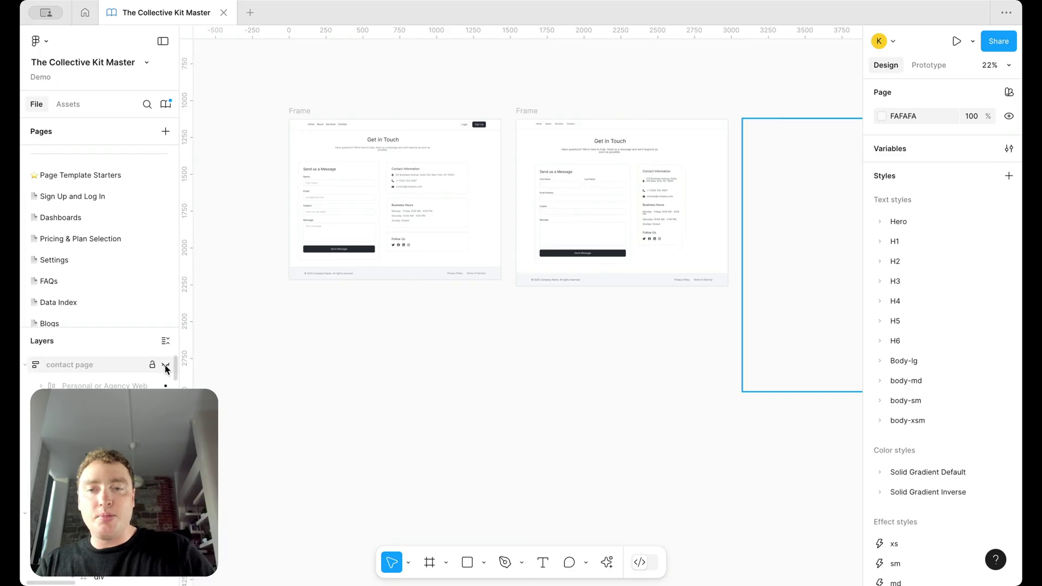
scroll(536, 388, right, 10)
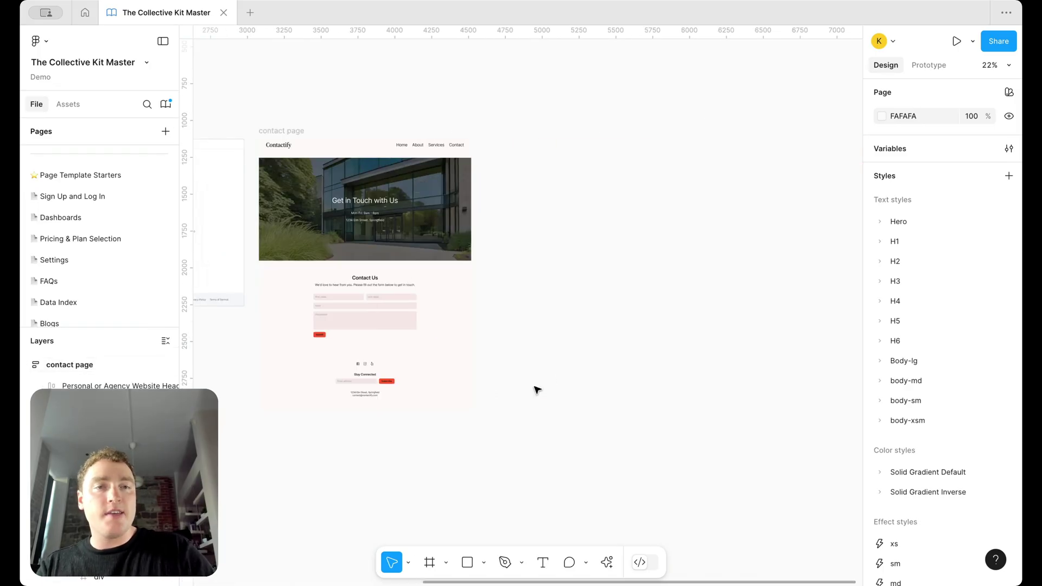
scroll(565, 345, up, 3)
scroll(630, 276, left, 5)
scroll(679, 261, up, 2)
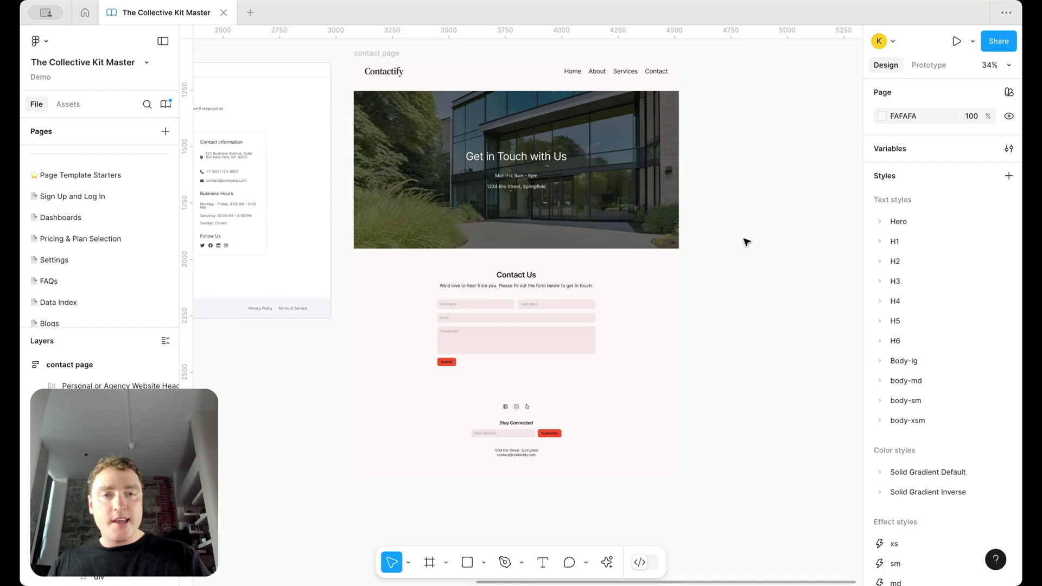
scroll(746, 242, down, 5)
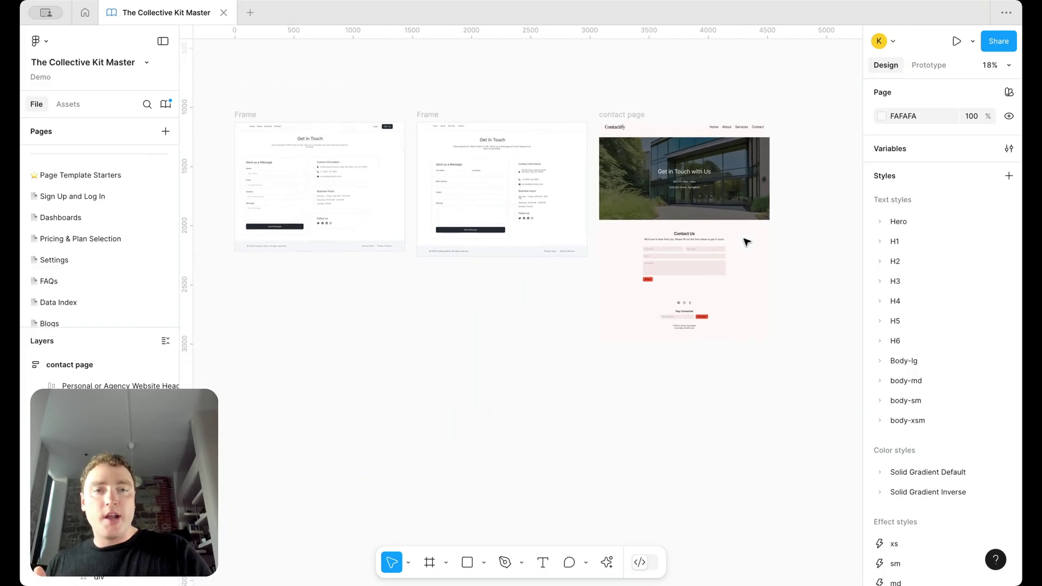
scroll(486, 330, left, 5)
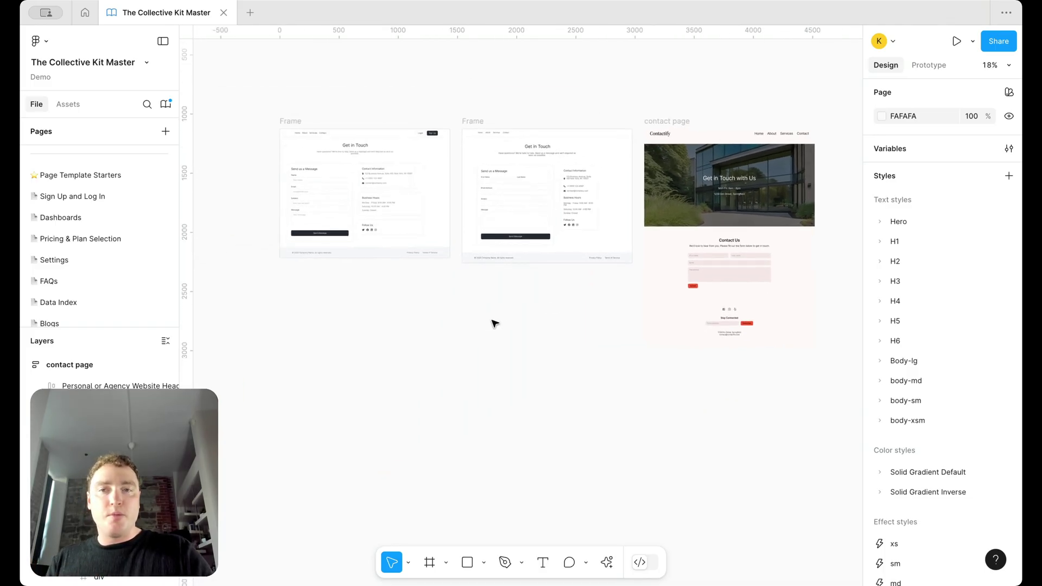
scroll(493, 323, left, 5)
scroll(493, 323, down, 1)
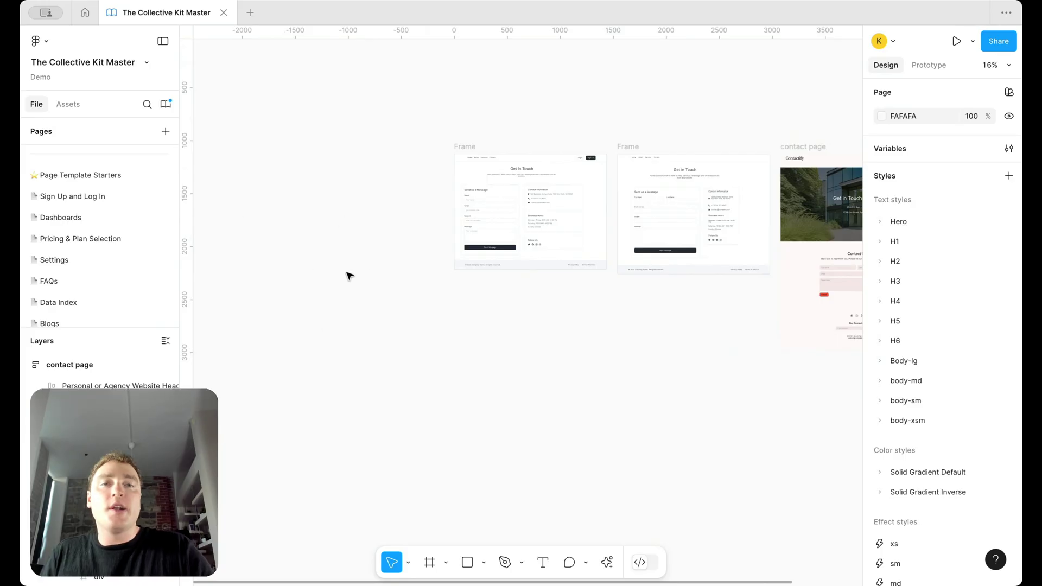
scroll(310, 264, right, 6)
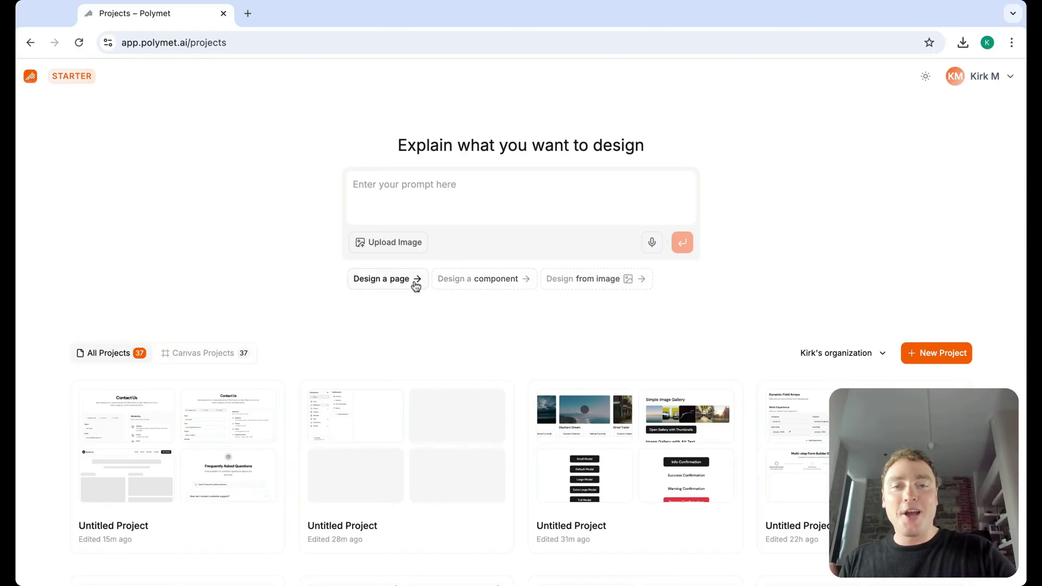
Submit the prompt 'Build me a contact page' to Polymet
click(472, 193)
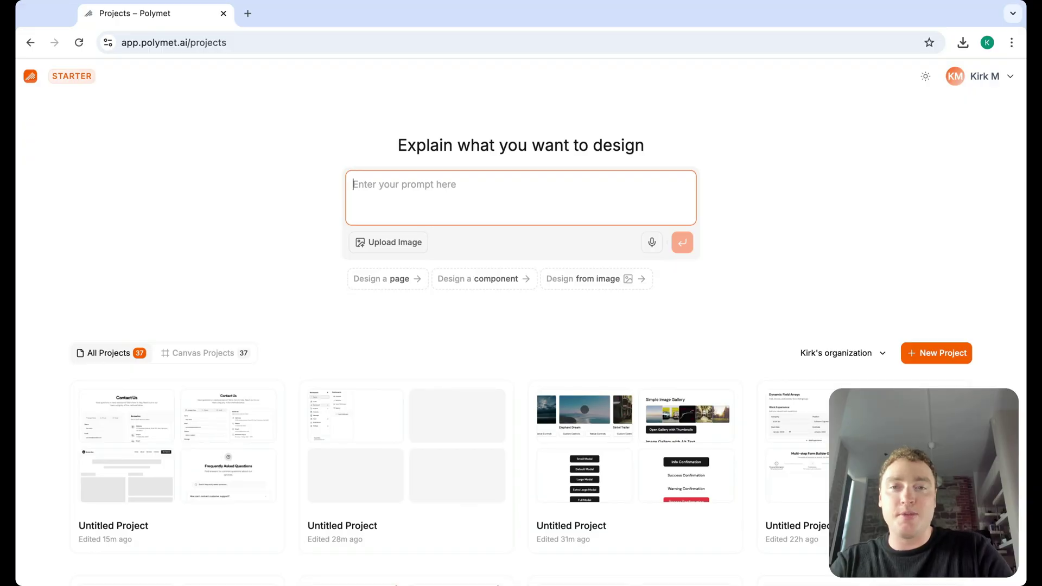
text(Build m)
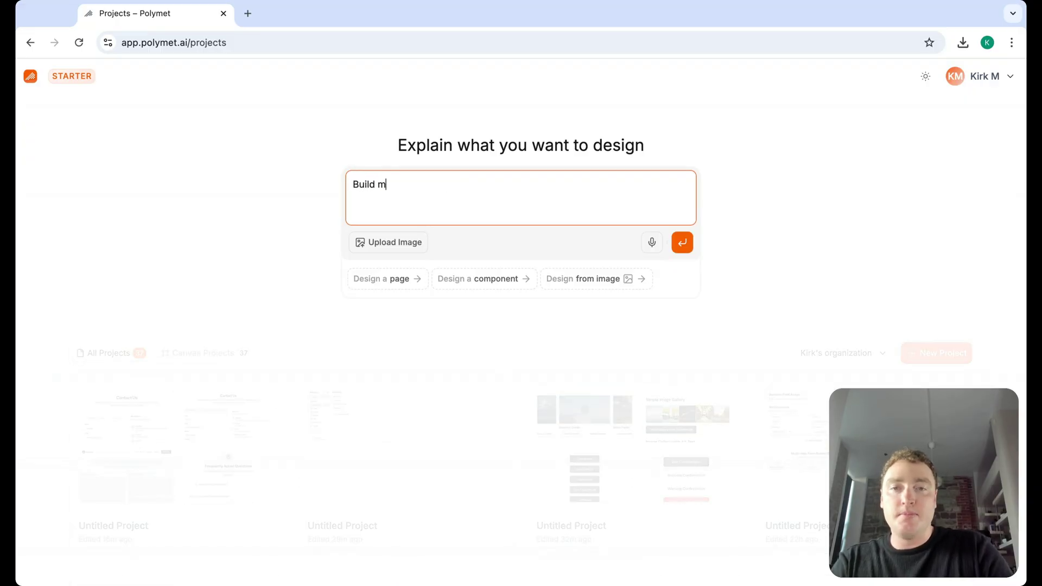
text(e a contact pag)
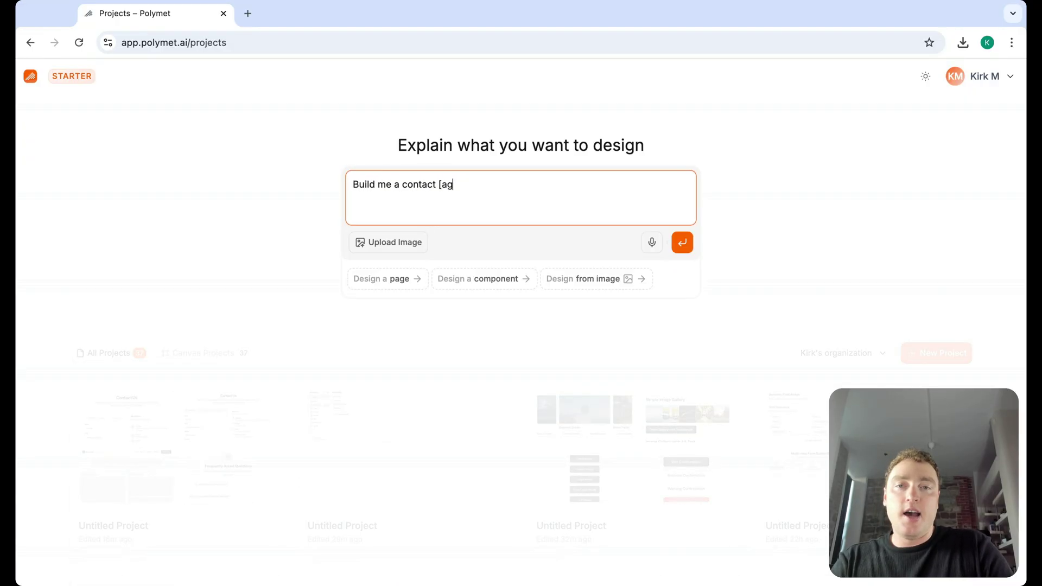
key(BackSpace)
key(BackSpace)
key(BackSpace)
text(page)
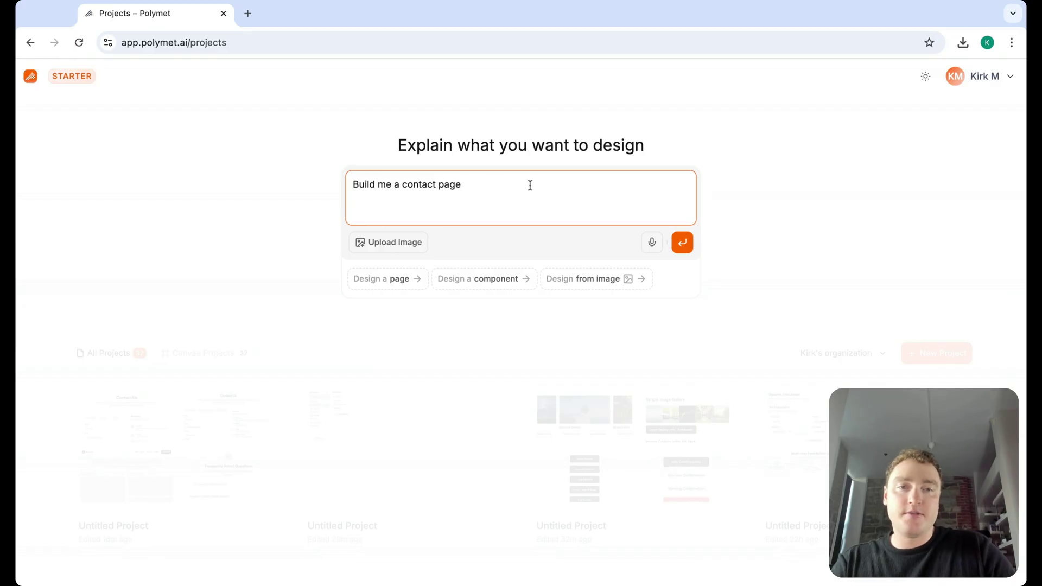
click(690, 244)
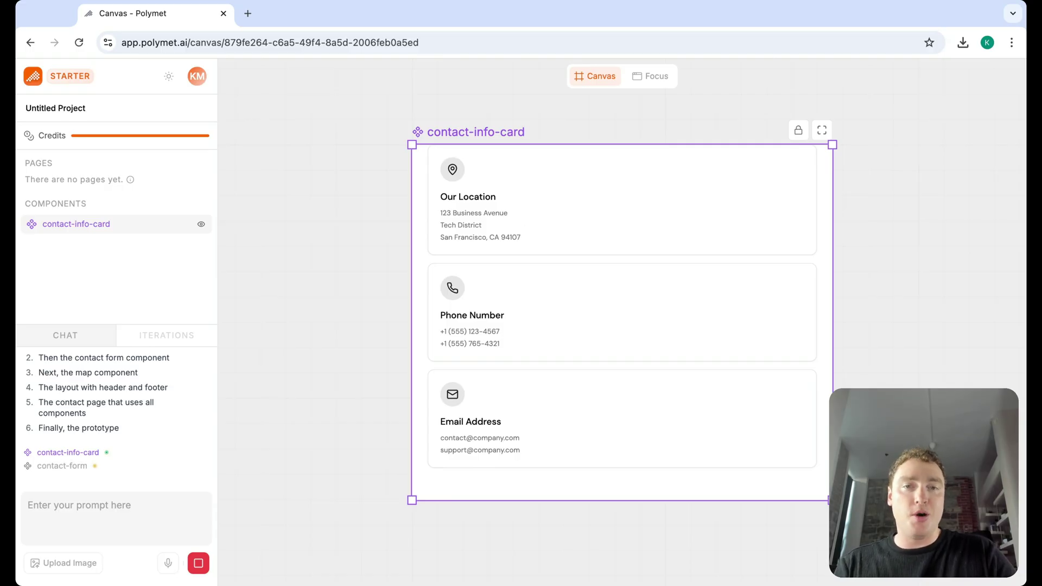
Zoom out on the canvas to view the contact-info-card and contact-form components
scroll(523, 226, down, 3)
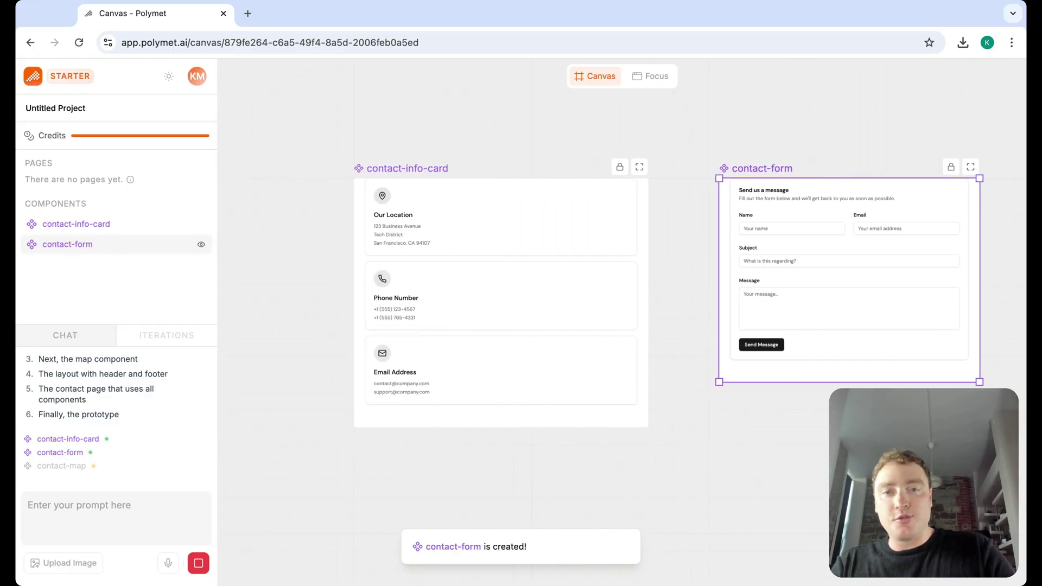
Zoom and pan the canvas to inspect the contact-map and main-layout components
scroll(424, 244, left, 2)
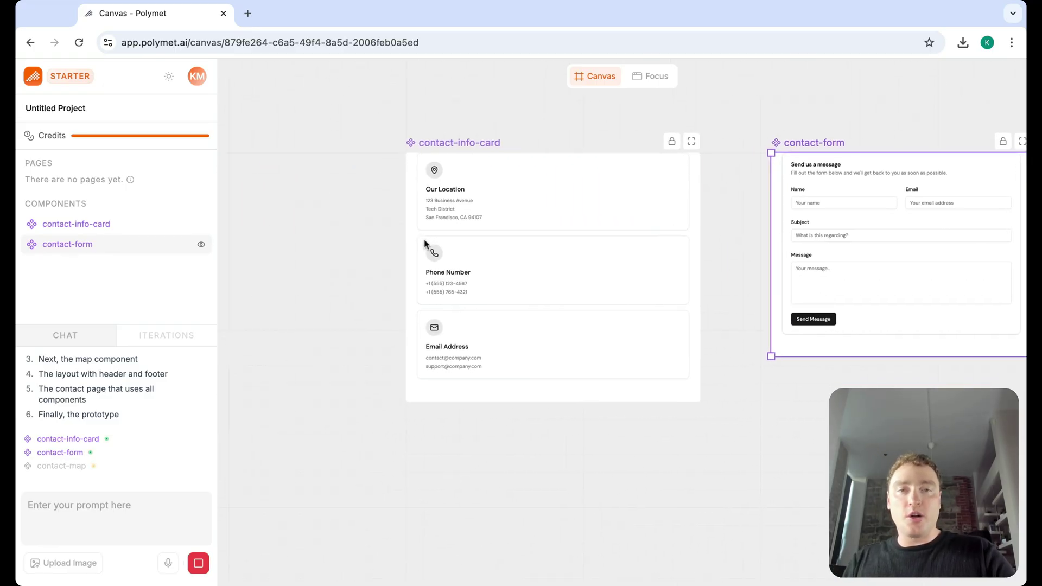
scroll(425, 243, down, 2)
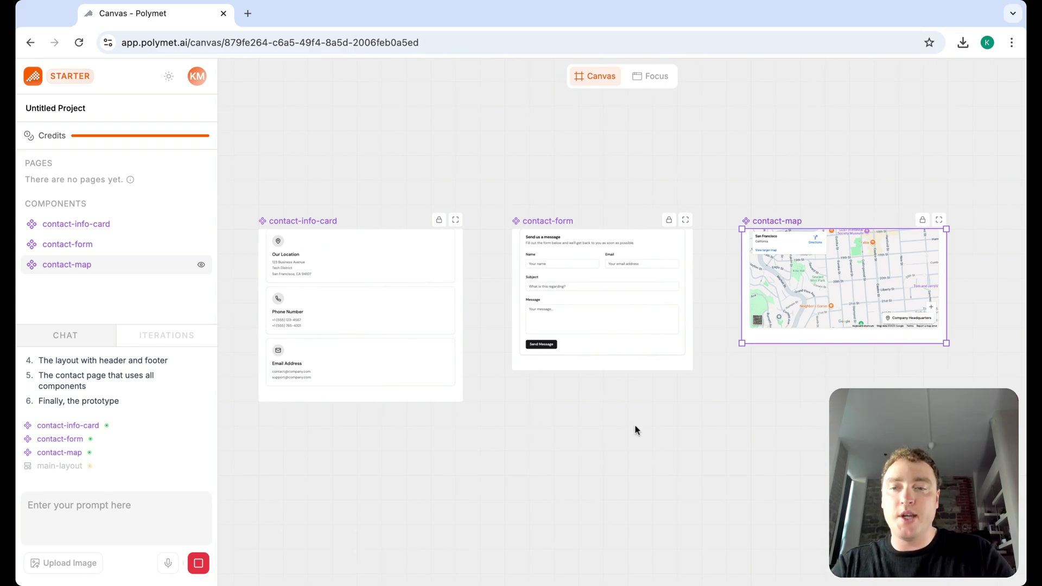
scroll(732, 294, right, 4)
scroll(747, 267, right, 3)
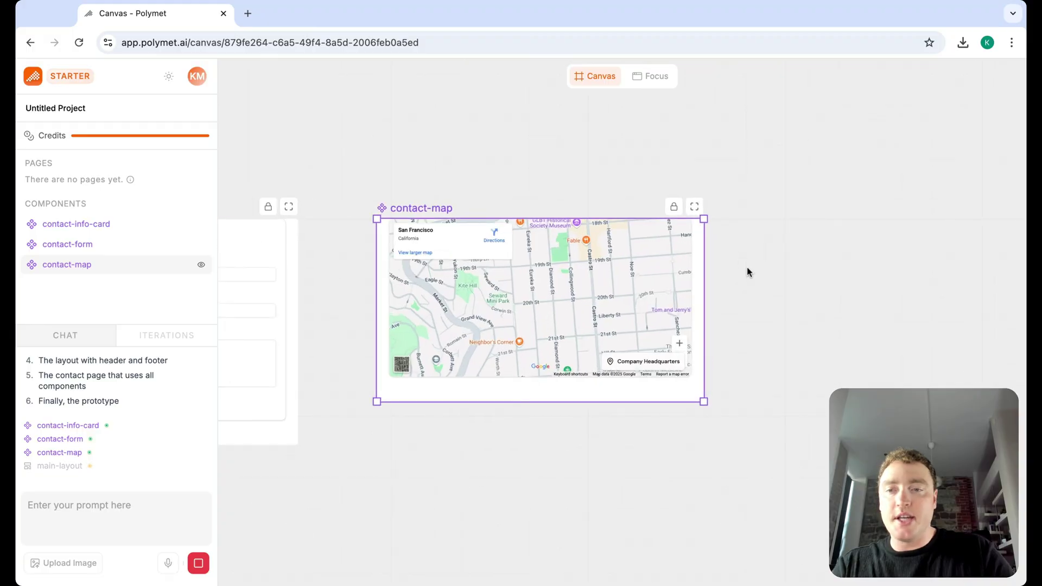
scroll(747, 267, up, 3)
scroll(754, 265, down, 5)
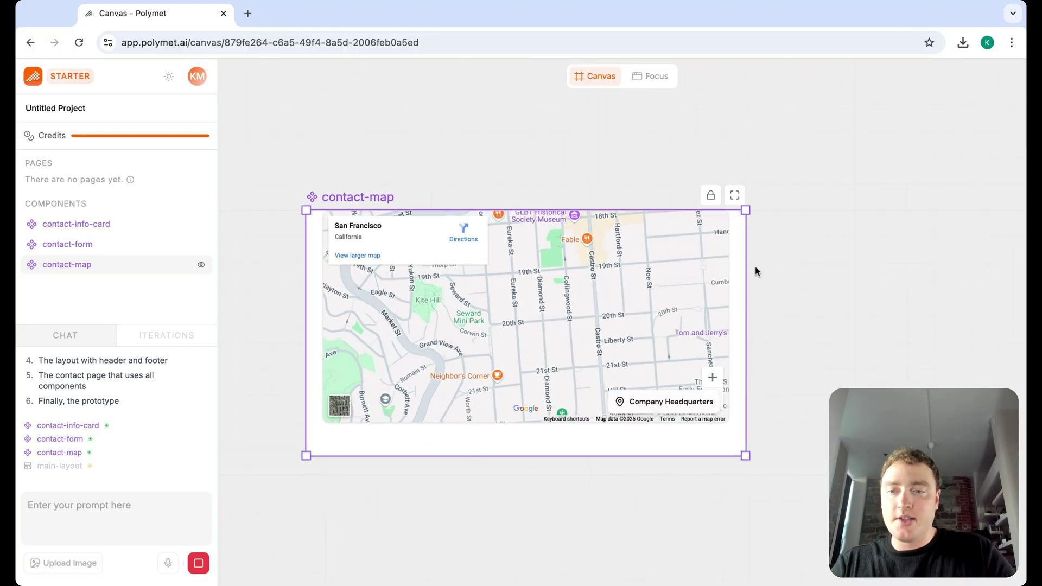
scroll(755, 266, down, 4)
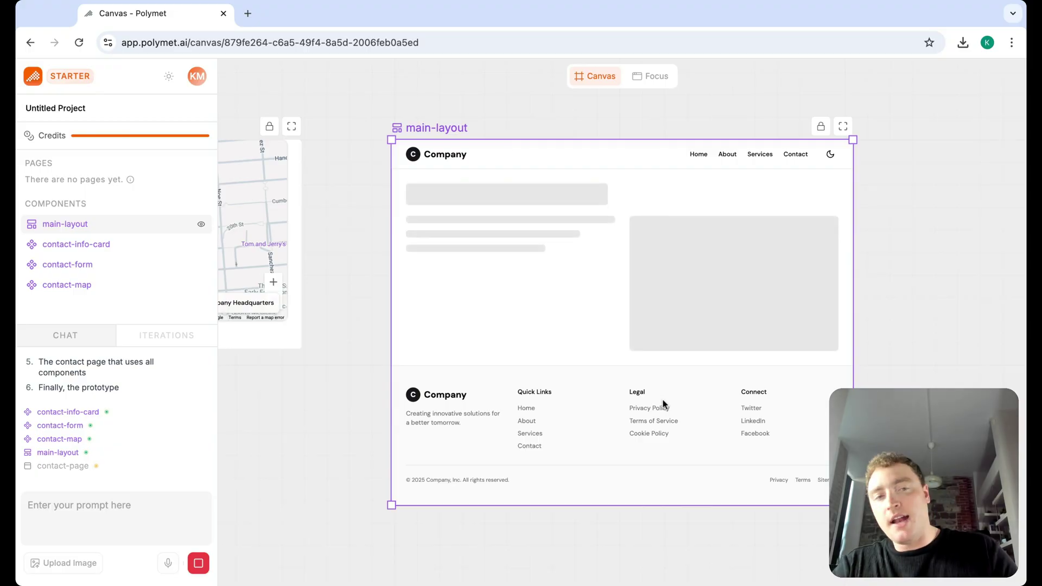
Navigate the prototype to its Contact page via the navigation bar
scroll(710, 327, down, 3)
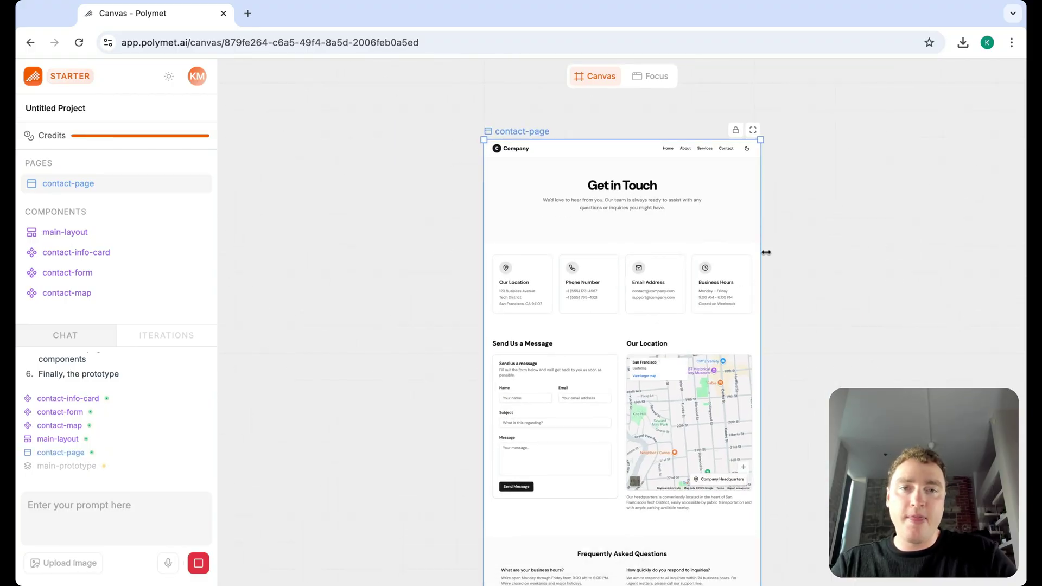
scroll(765, 249, down, 1)
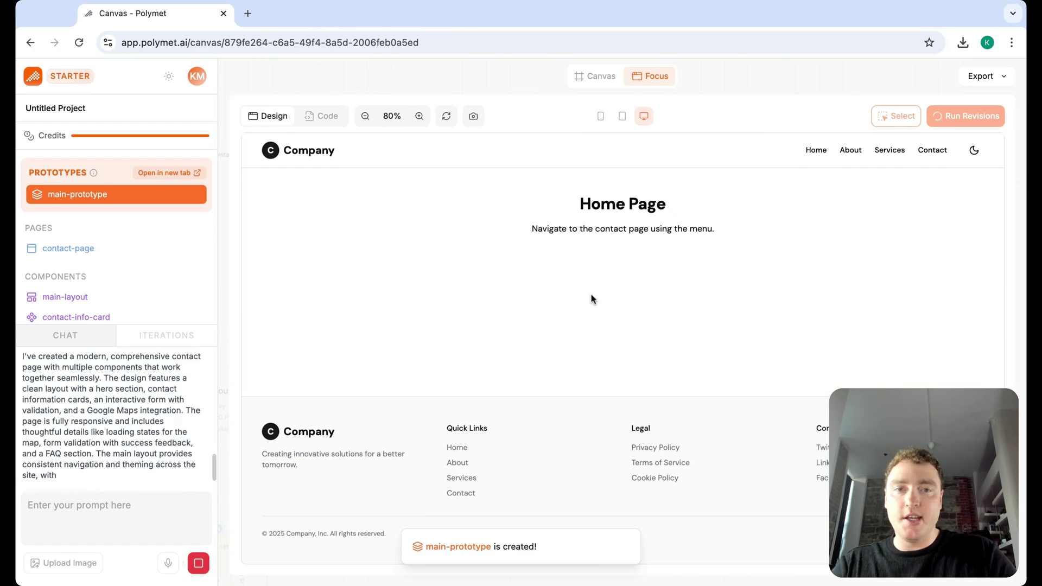
click(933, 152)
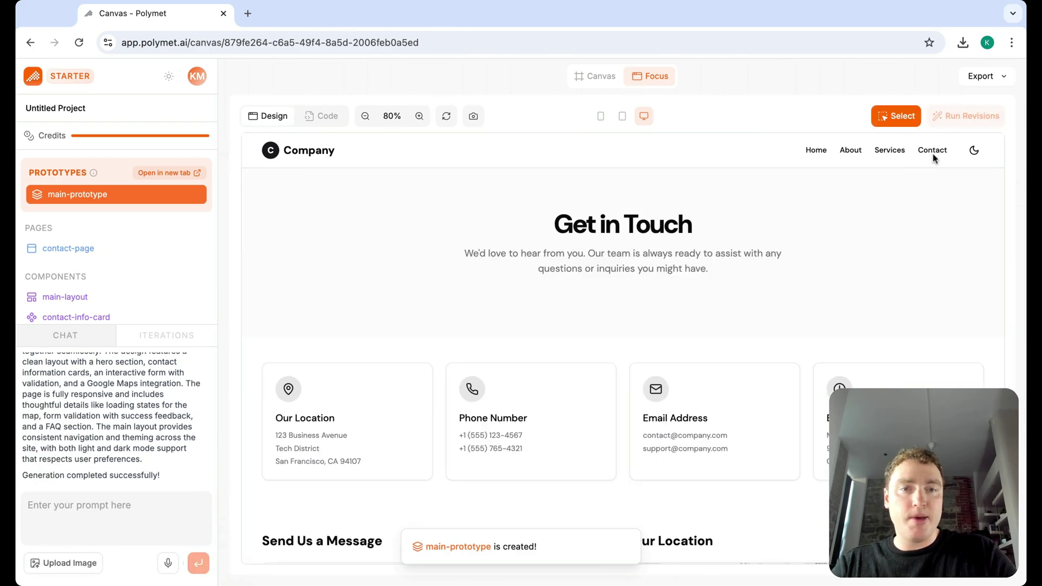
Scroll the Get in Touch page through the cards, form, map, FAQ and footer
scroll(804, 295, down, 1)
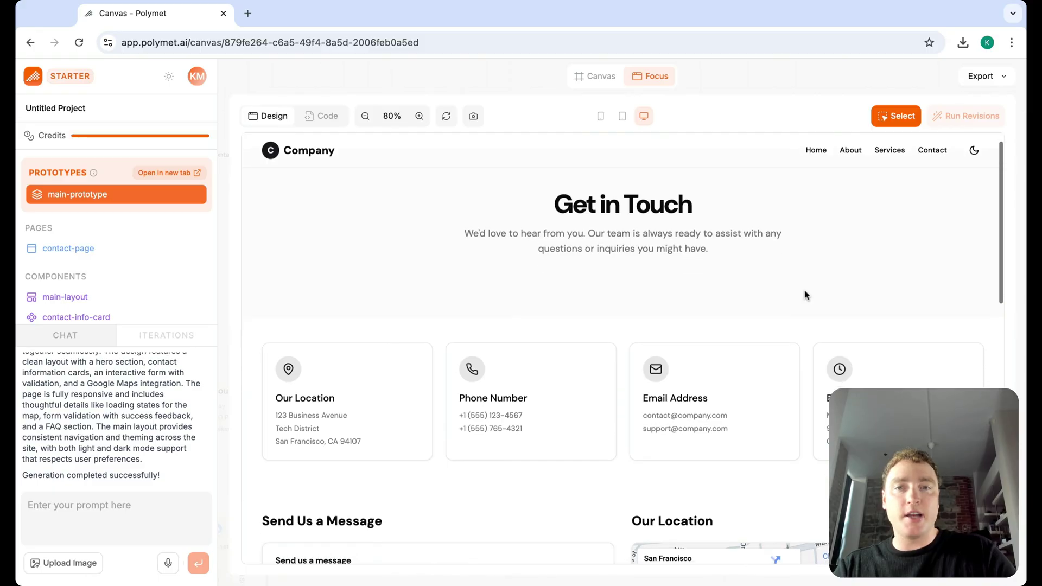
scroll(780, 300, up, 1)
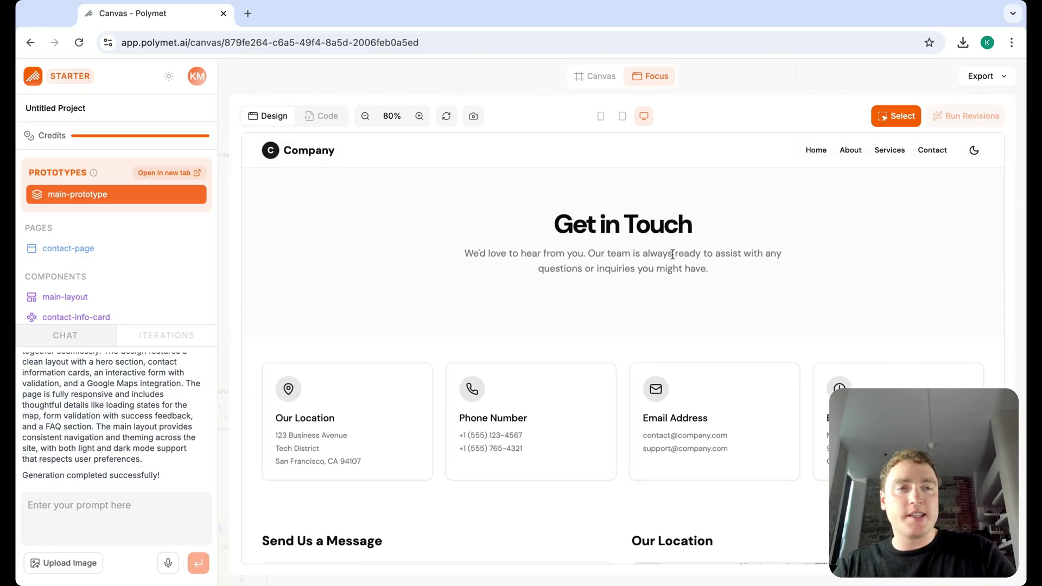
scroll(672, 253, down, 2)
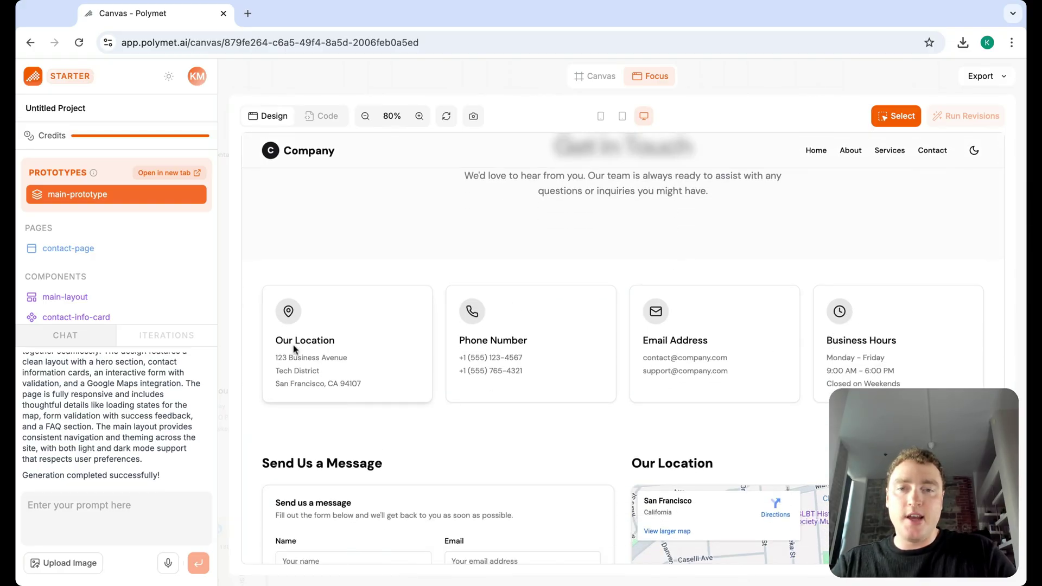
scroll(776, 332, down, 2)
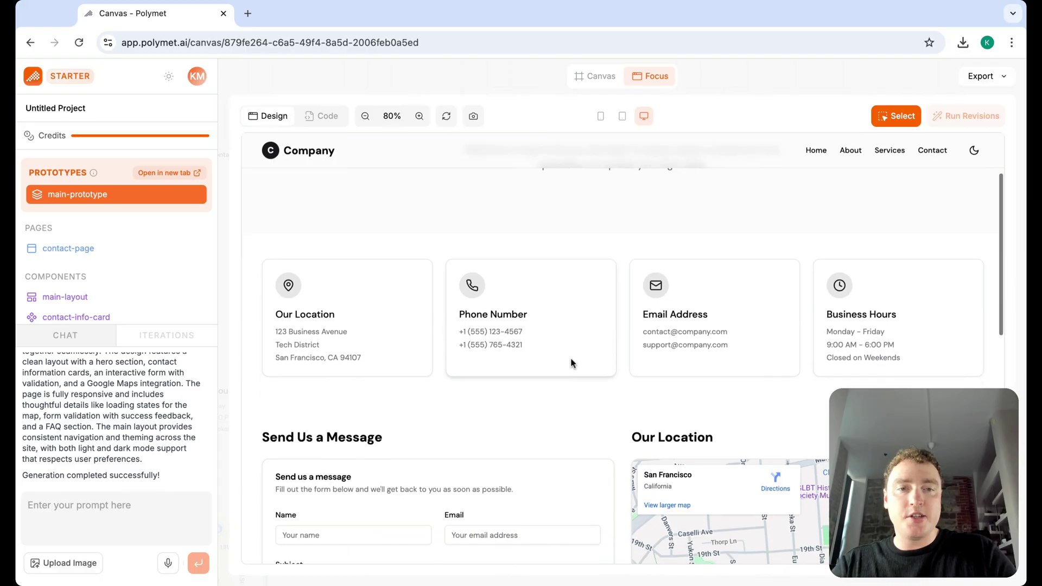
scroll(819, 292, down, 4)
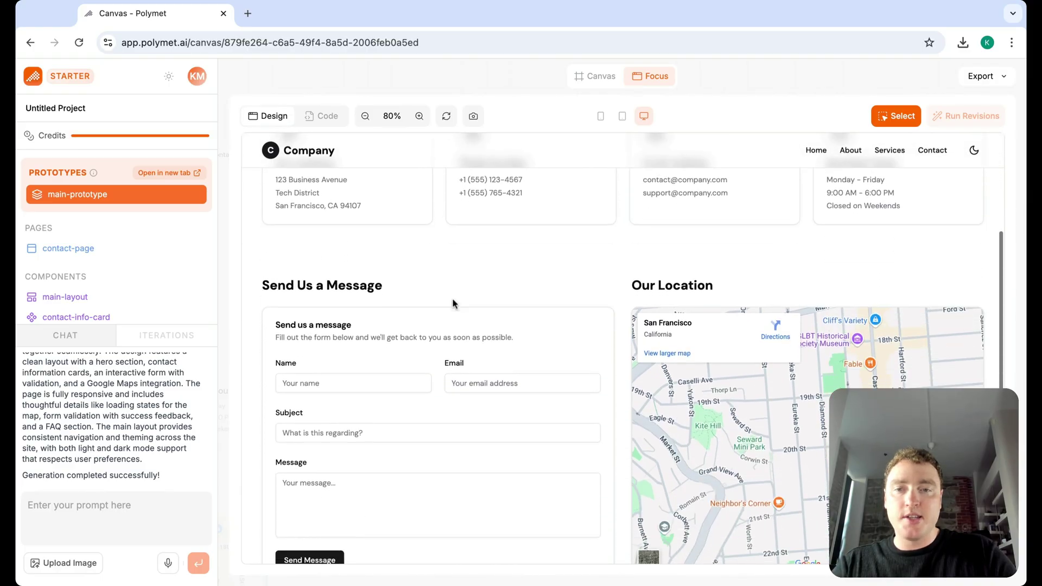
scroll(593, 365, down, 1)
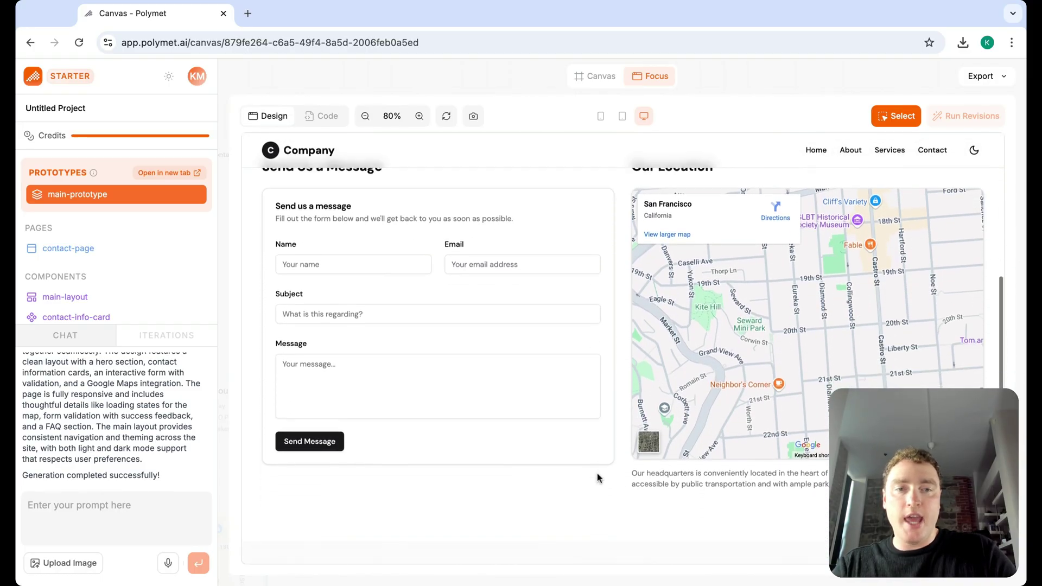
scroll(590, 438, down, 8)
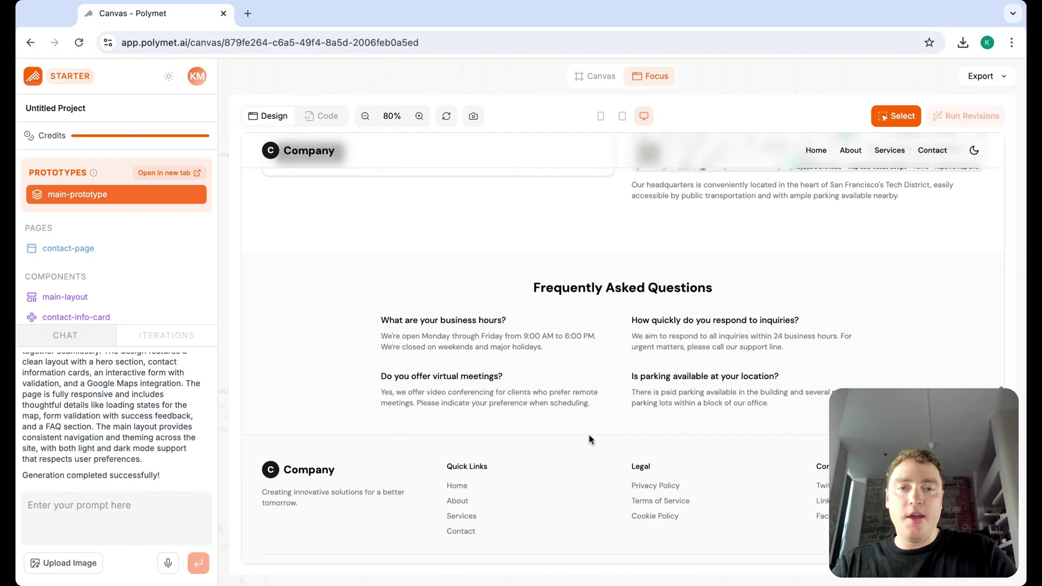
scroll(593, 324, down, 1)
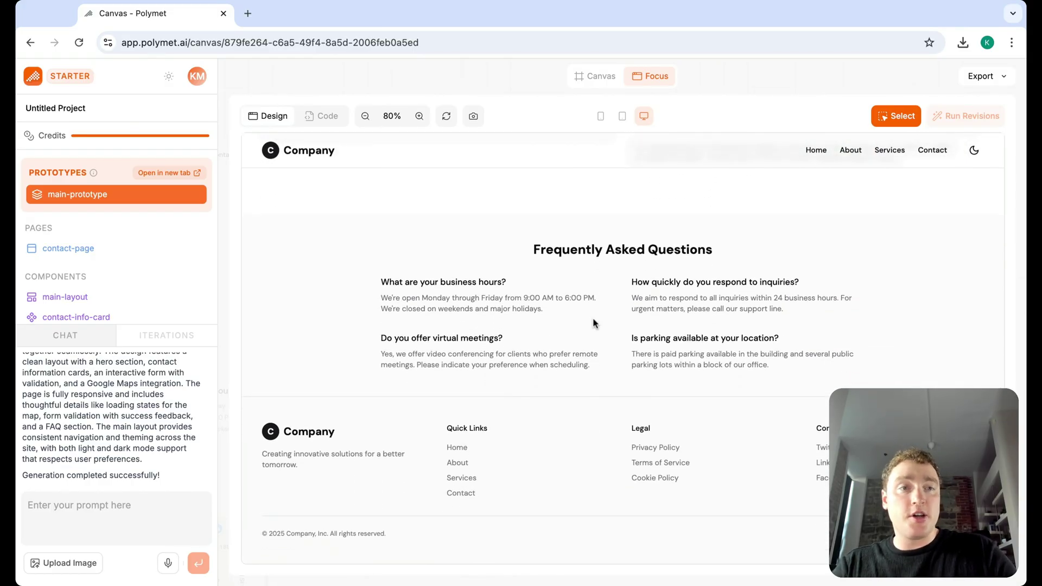
Switch to the Canvas view and pan across all generated page and component frames
click(597, 76)
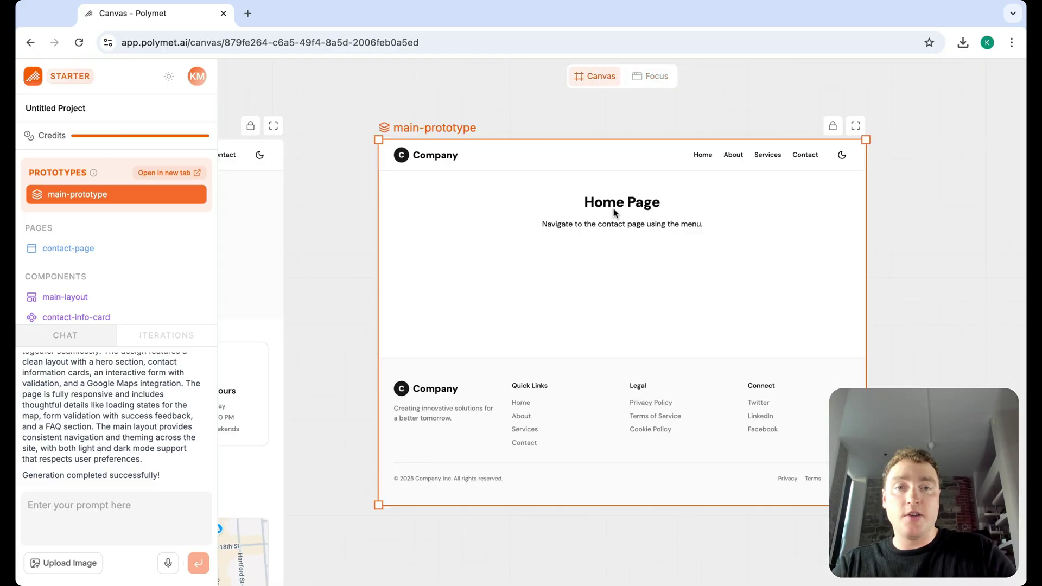
scroll(398, 135, up, 5)
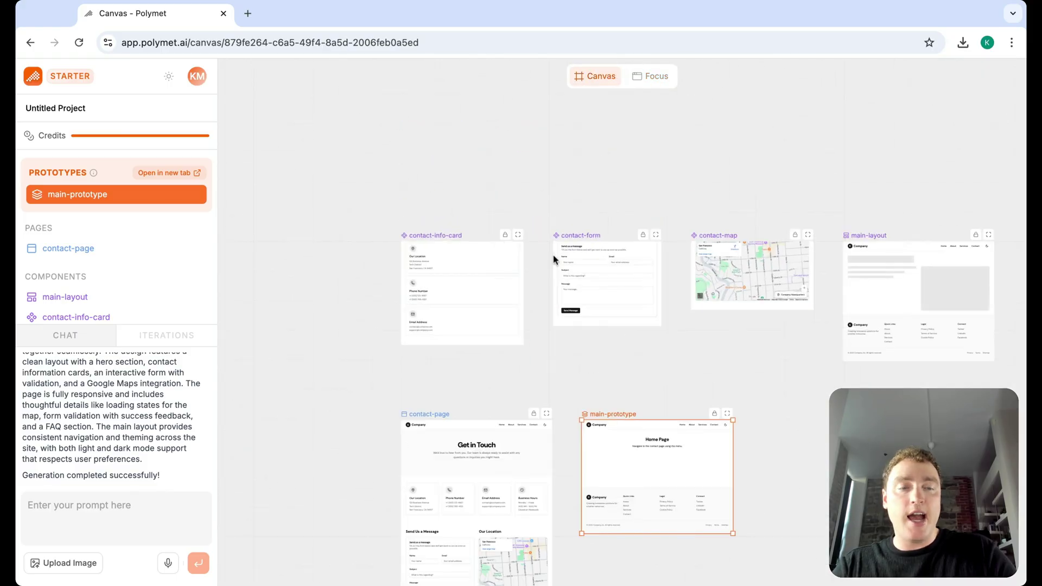
scroll(536, 272, right, 2)
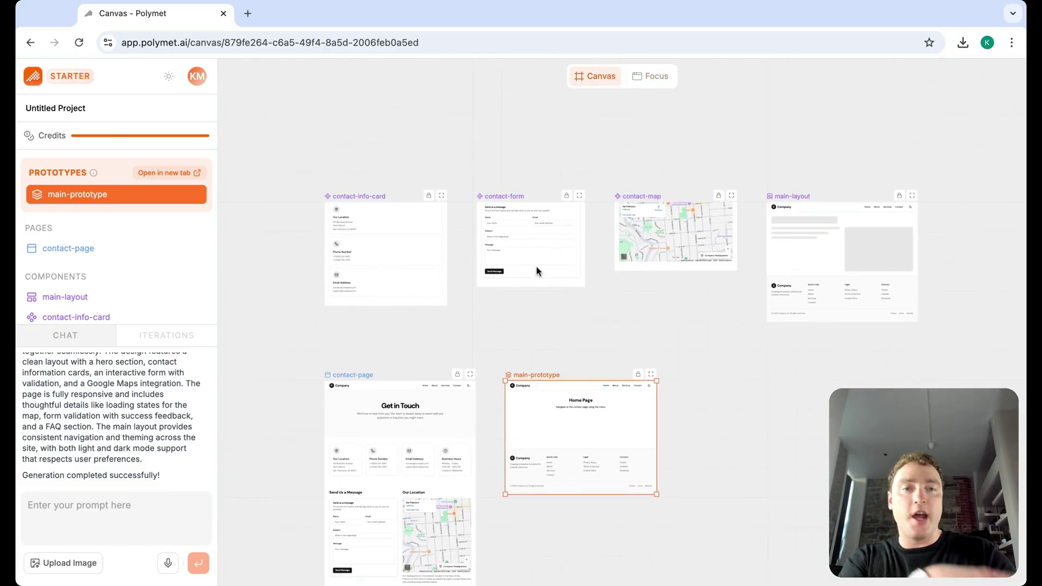
scroll(536, 272, down, 2)
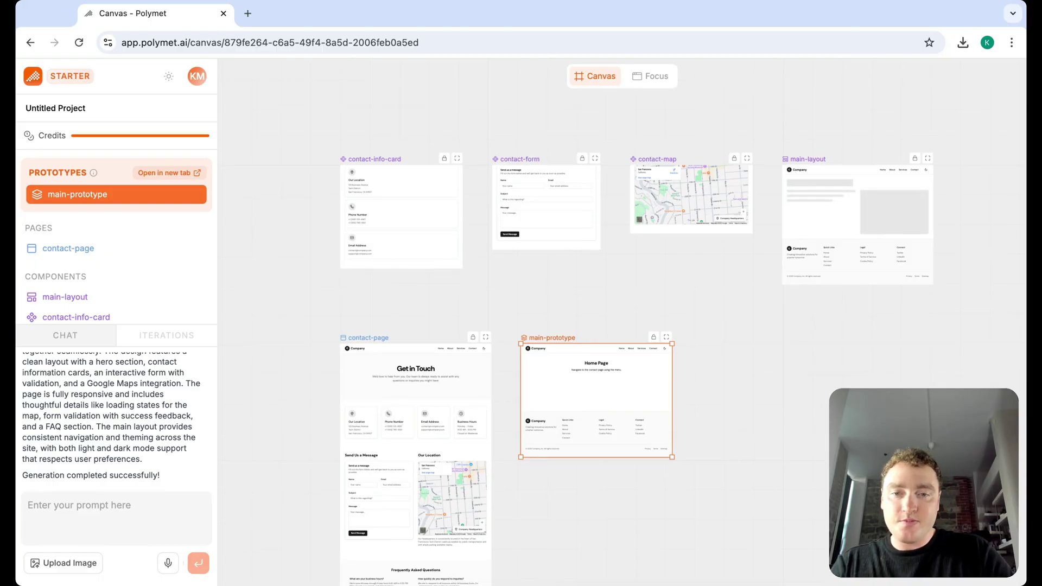
scroll(409, 283, up, 5)
scroll(399, 260, right, 3)
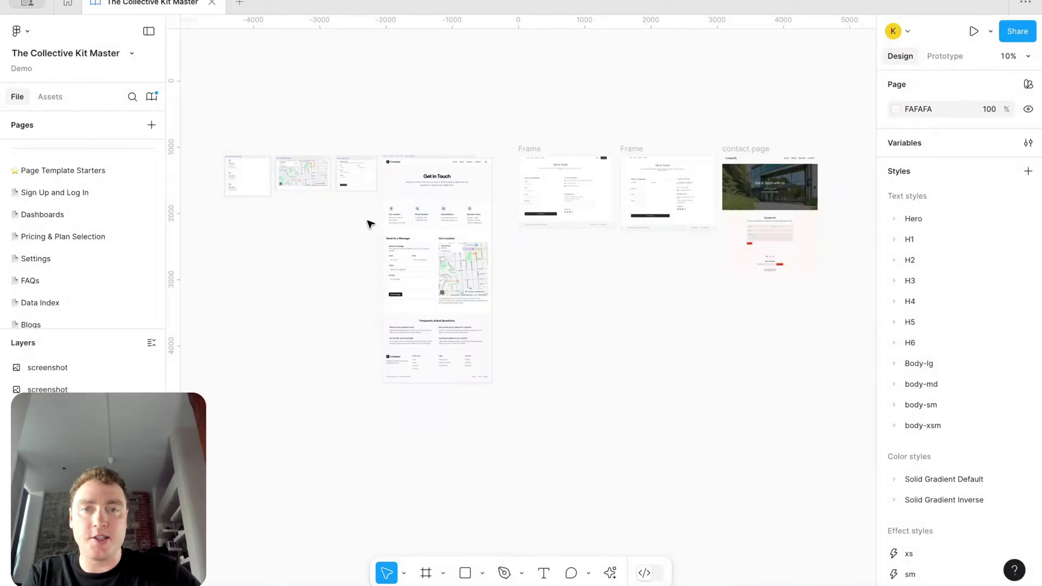
Nudge the Get in Touch screenshot slightly to the right and deselect it
scroll(375, 219, up, 5)
scroll(408, 207, right, 8)
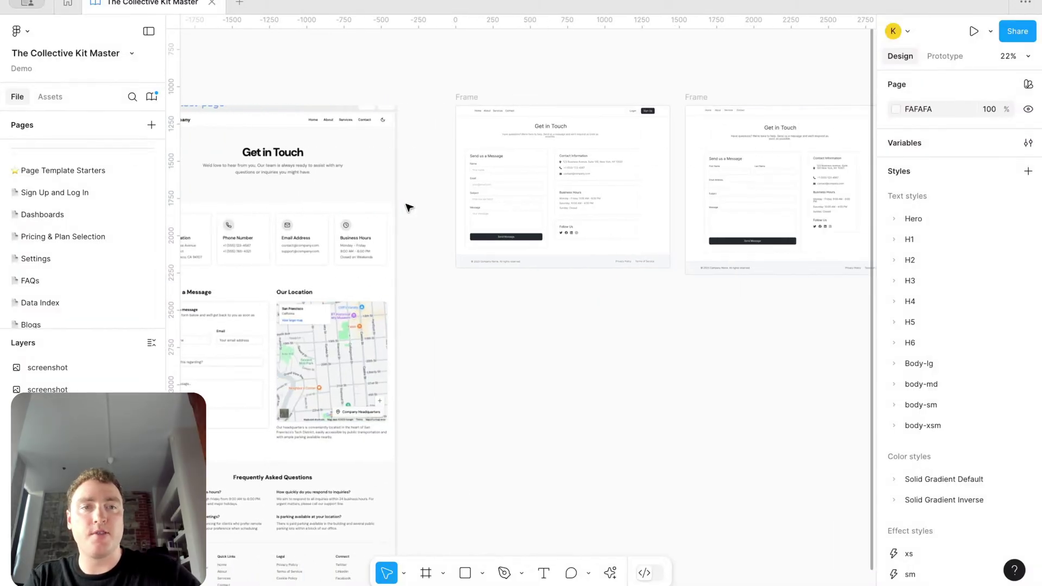
scroll(786, 144, left, 3)
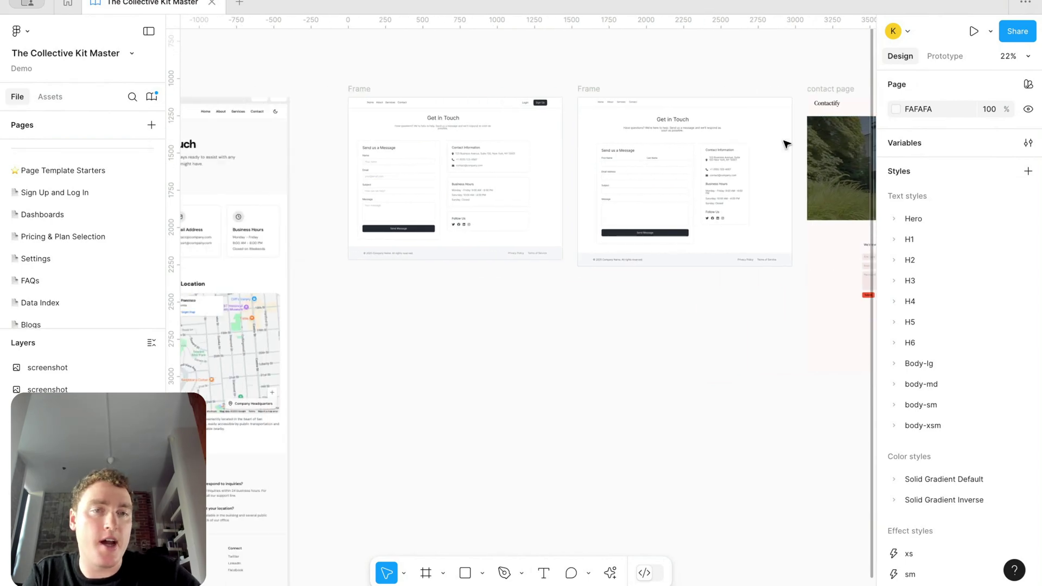
scroll(786, 143, down, 3)
scroll(427, 164, up, 5)
drag(427, 165, 489, 157)
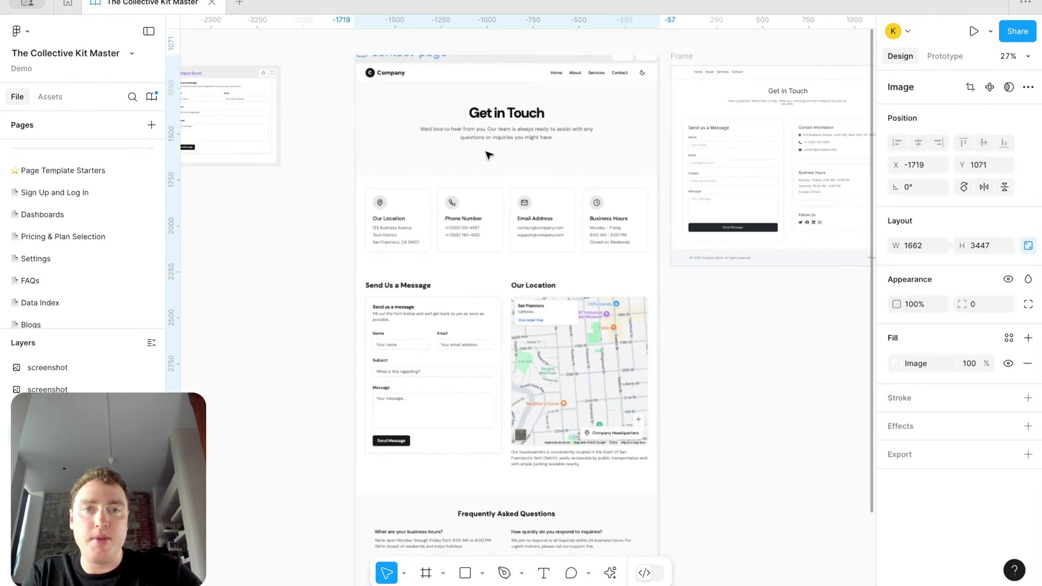
scroll(491, 147, right, 3)
scroll(751, 470, right, 2)
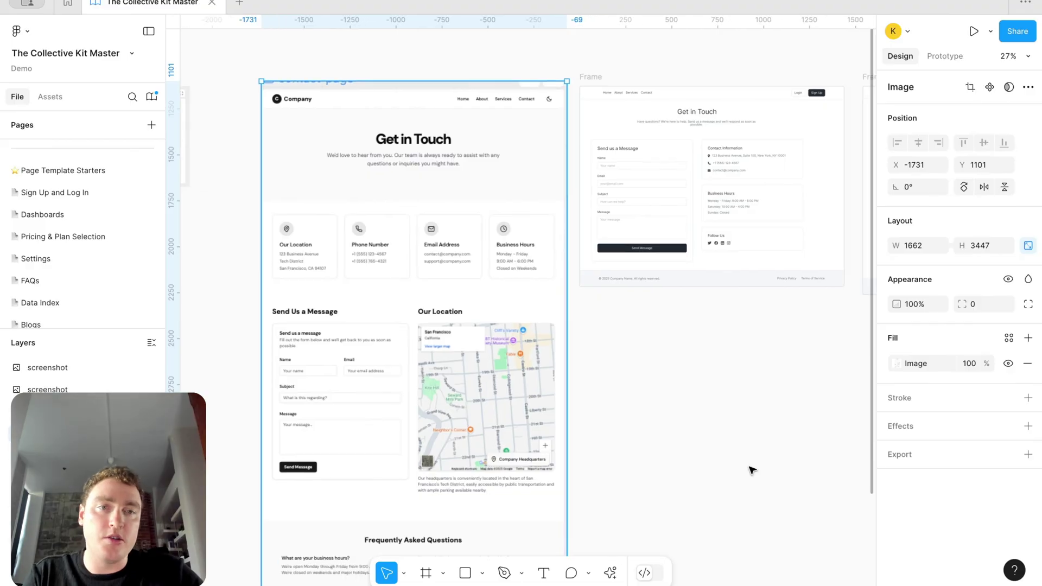
click(751, 470)
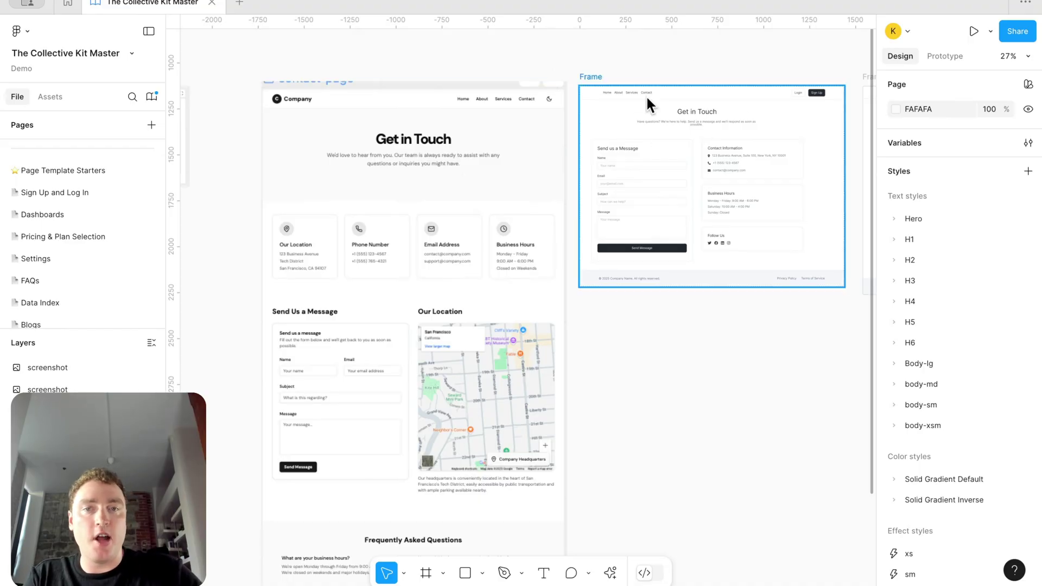
Move the Get in Touch screenshot beside the Contactify contact page
scroll(648, 106, down, 3)
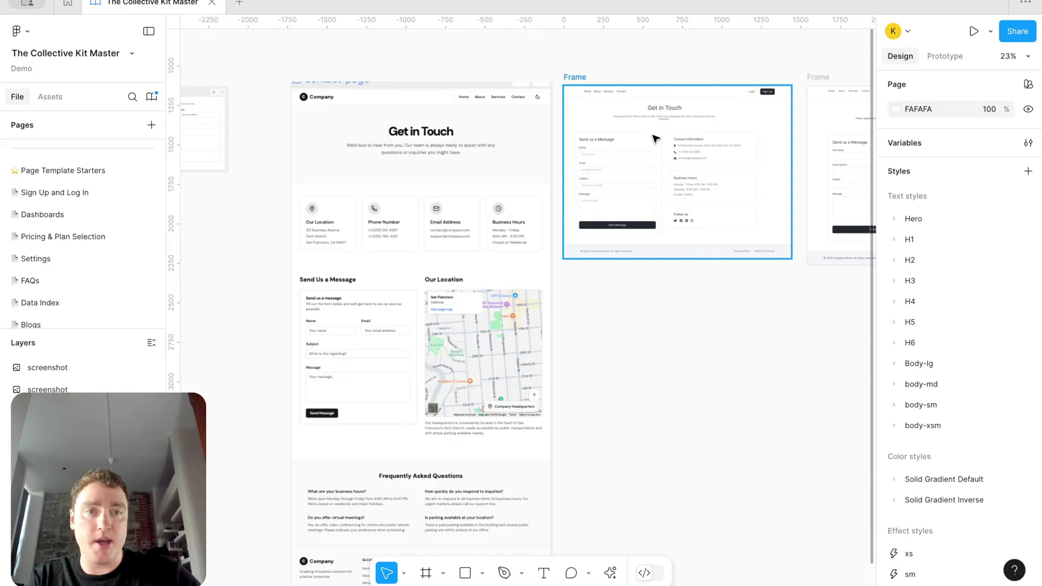
scroll(408, 155, down, 2)
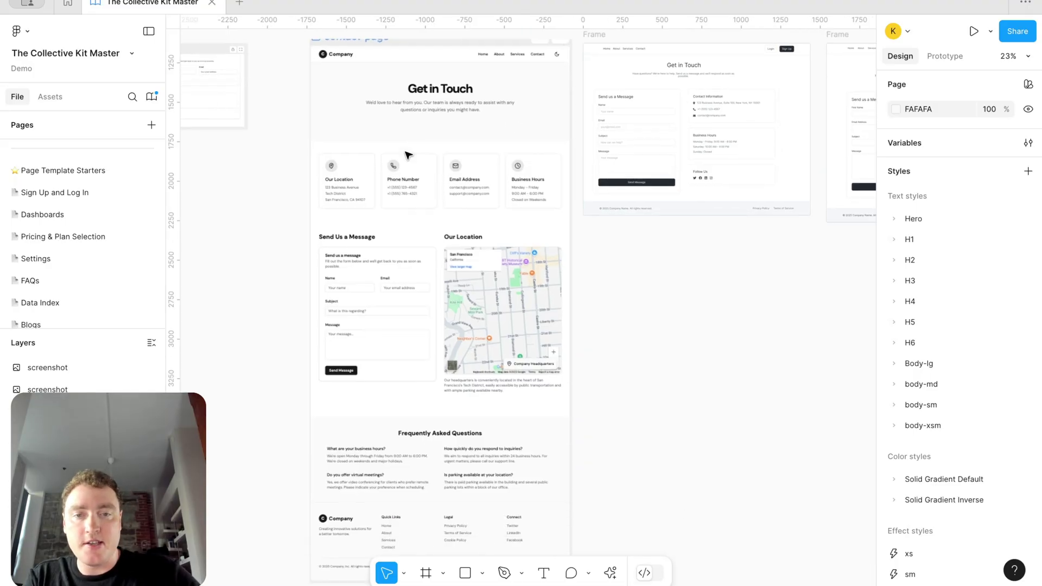
scroll(408, 155, down, 3)
scroll(408, 155, up, 4)
scroll(407, 155, left, 1)
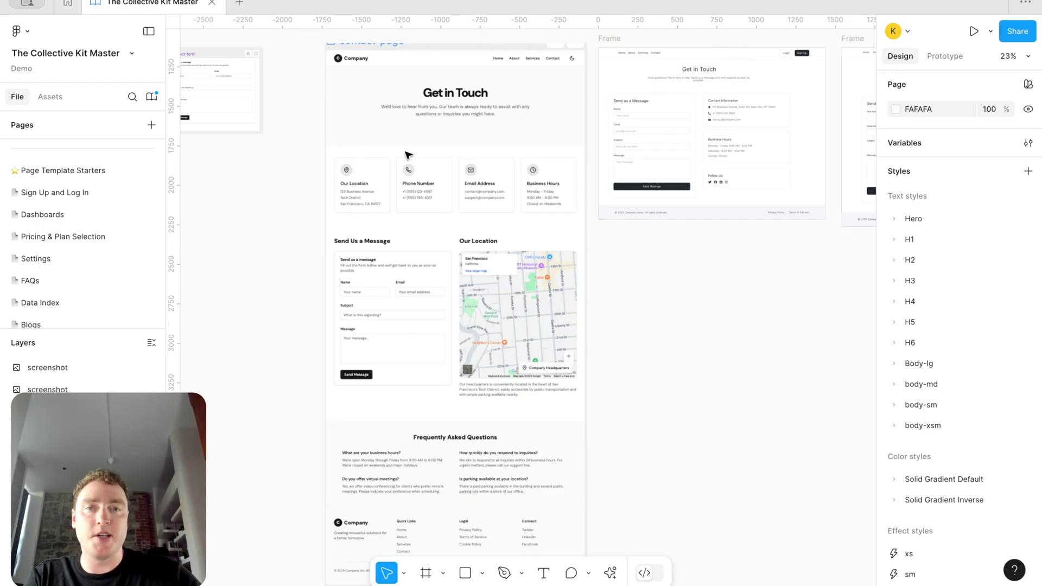
scroll(408, 155, down, 3)
drag(408, 156, 758, 156)
scroll(758, 158, up, 5)
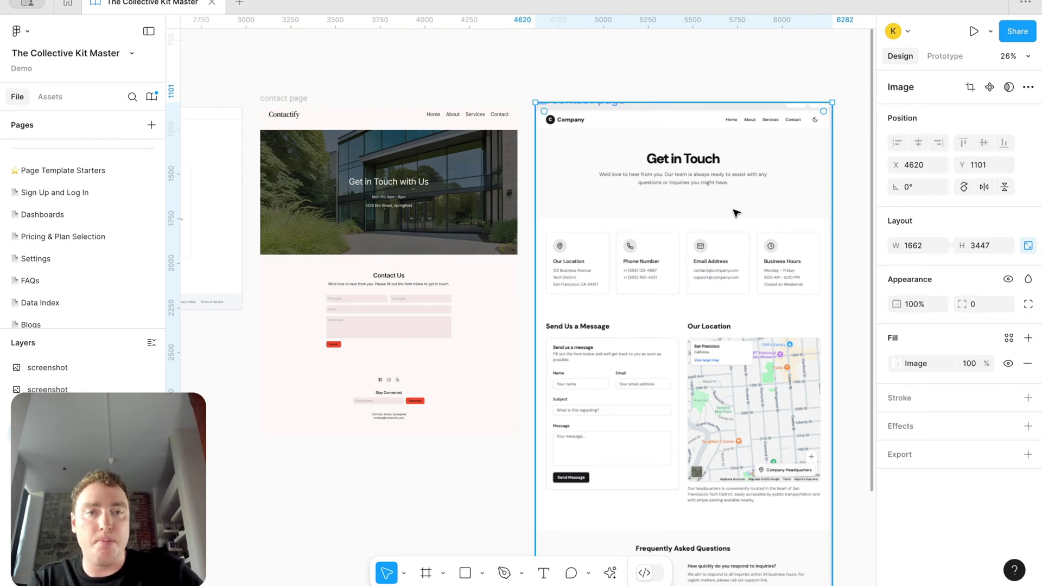
scroll(736, 213, down, 5)
Move the screenshot back to X -1762 beside the component screenshots and deselect it
drag(738, 226, 186, 226)
scroll(288, 216, left, 10)
scroll(372, 328, left, 3)
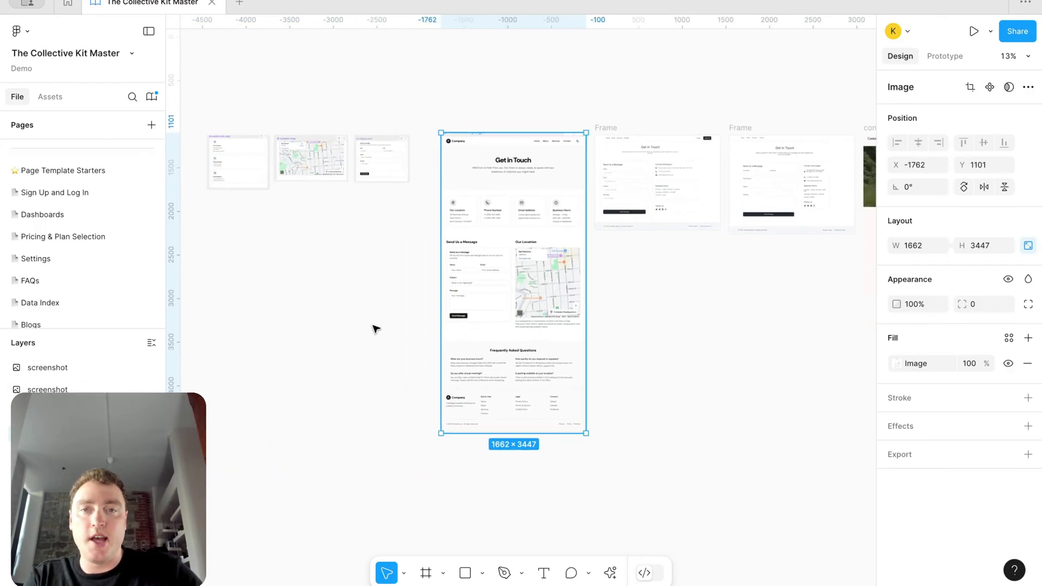
click(615, 303)
scroll(616, 302, left, 10)
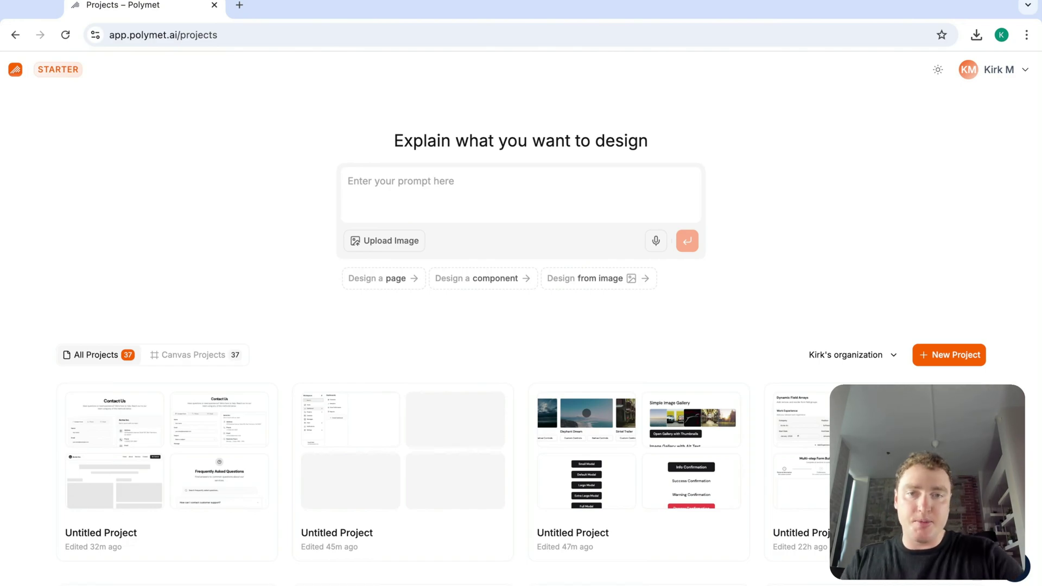
Enter and send the prompt 'Build me a multi-step navigation component'
click(574, 185)
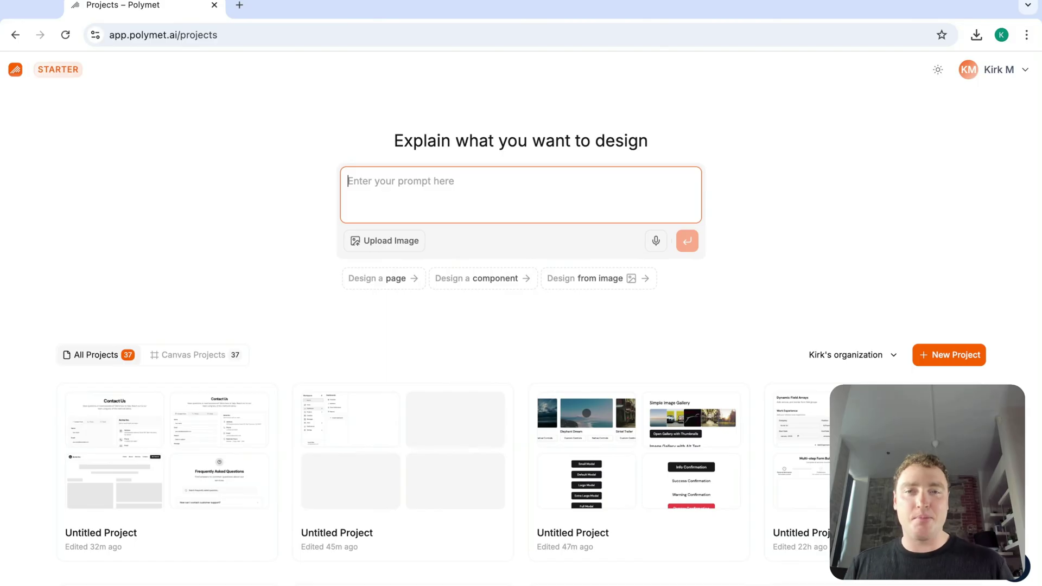
text(Build me a m)
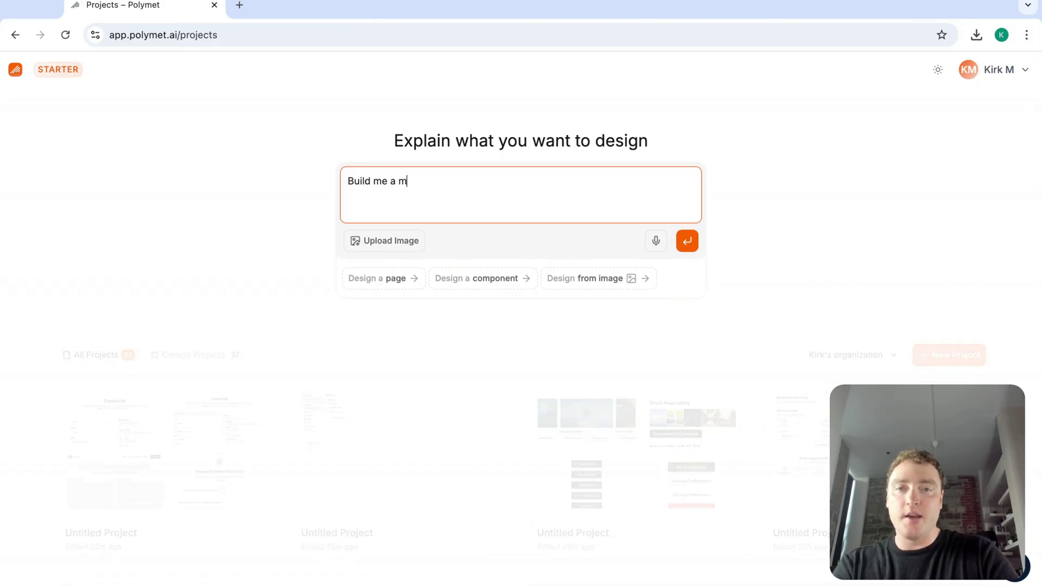
text(ulti-step na)
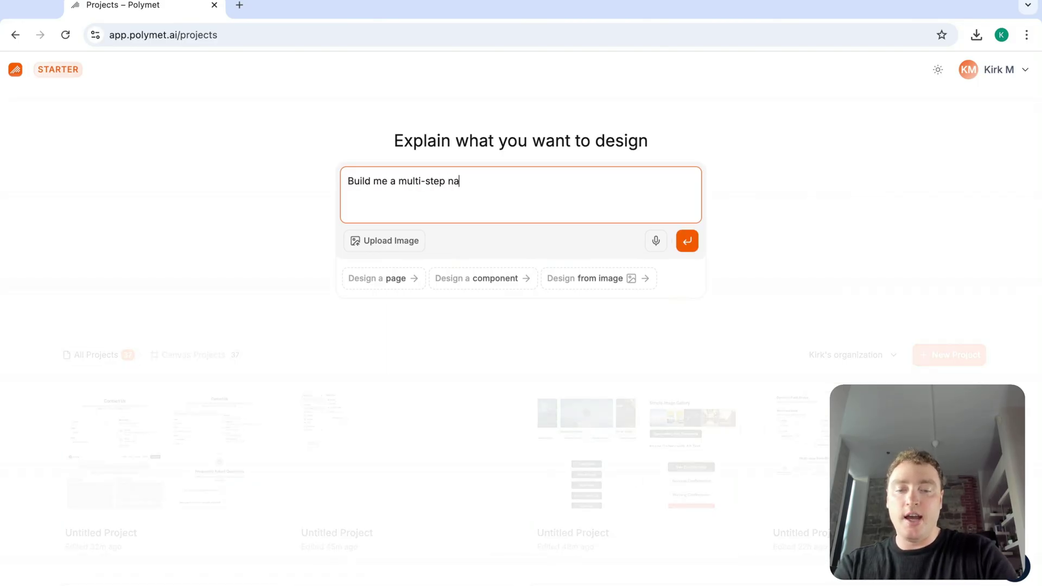
text(vigation component)
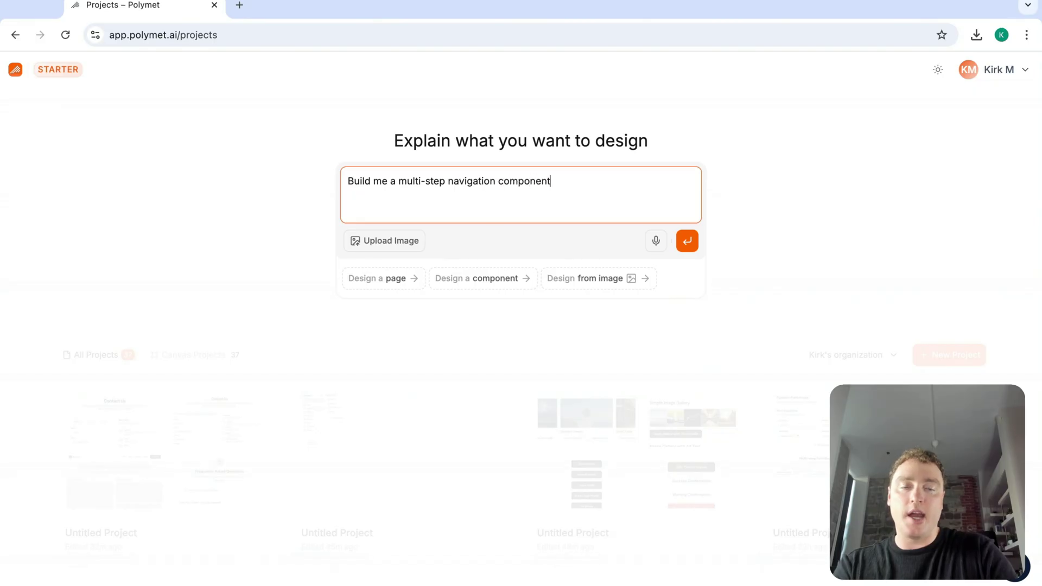
click(687, 240)
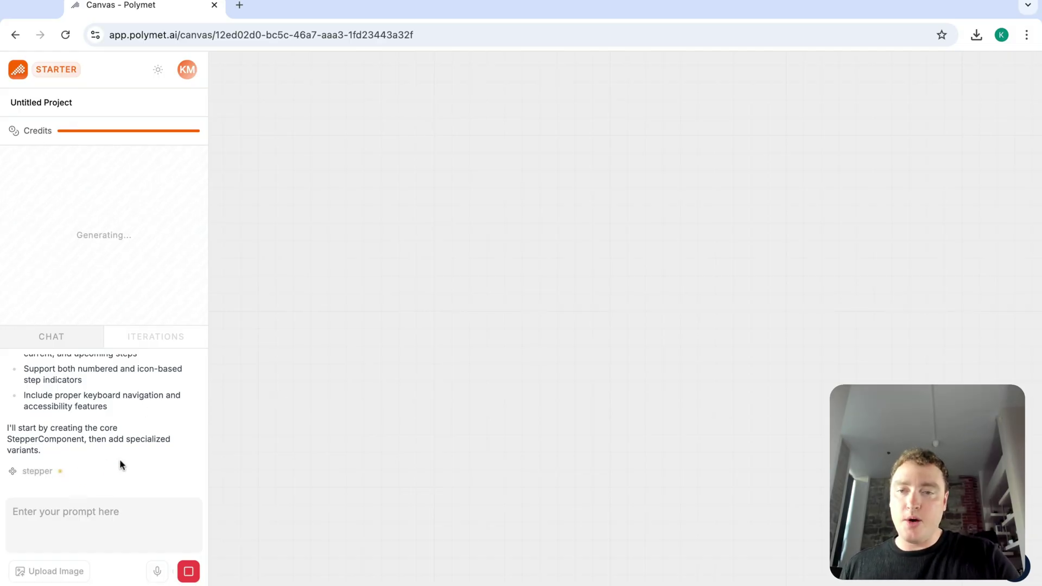
Highlight and then clear the 'specialized variants' plan text in the chat panel
drag(126, 442, 127, 441)
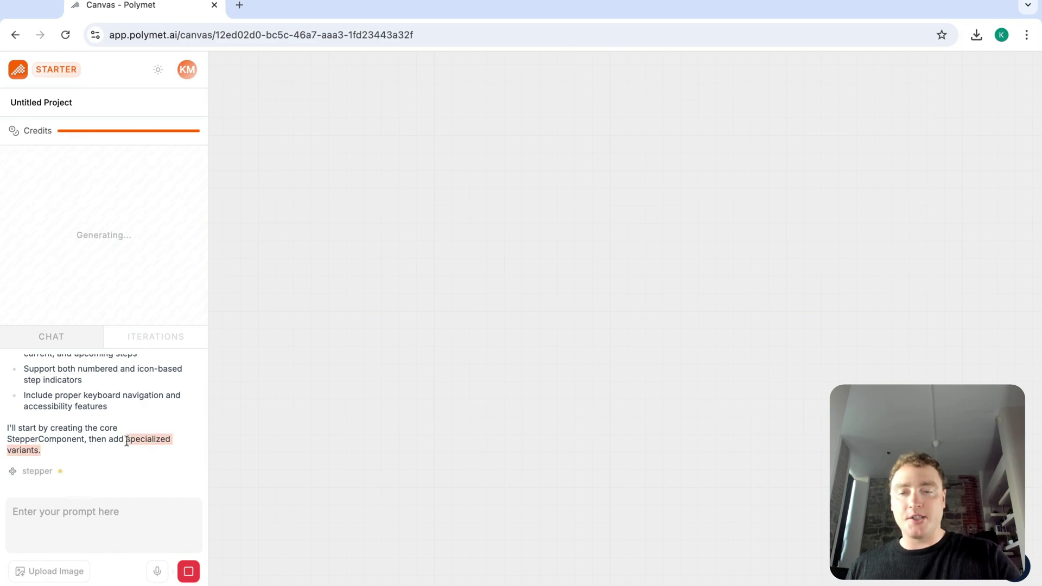
click(139, 447)
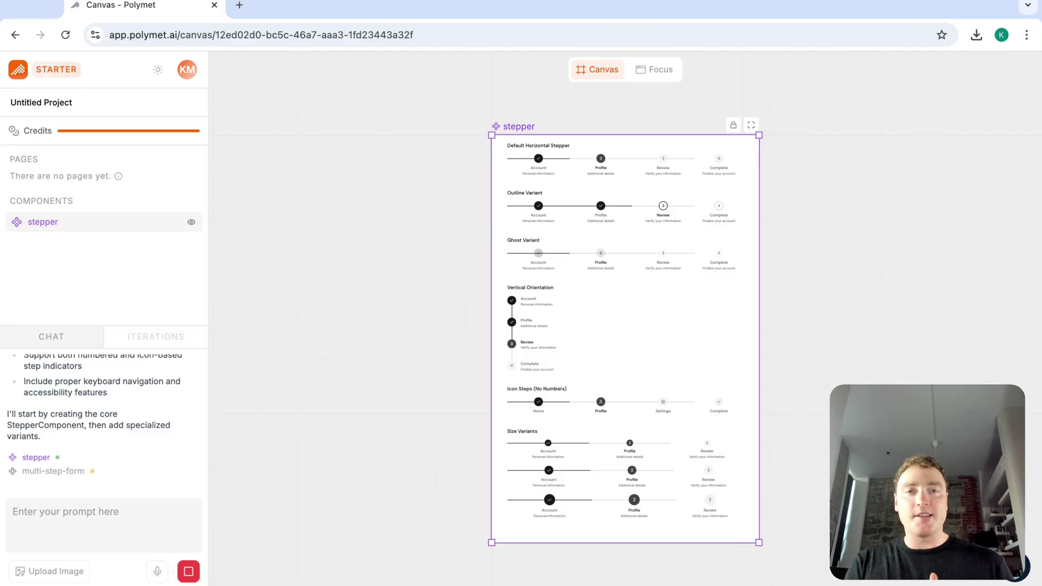
Zoom and pan around the stepper variants while the multi-step-form component generates
scroll(597, 121, up, 5)
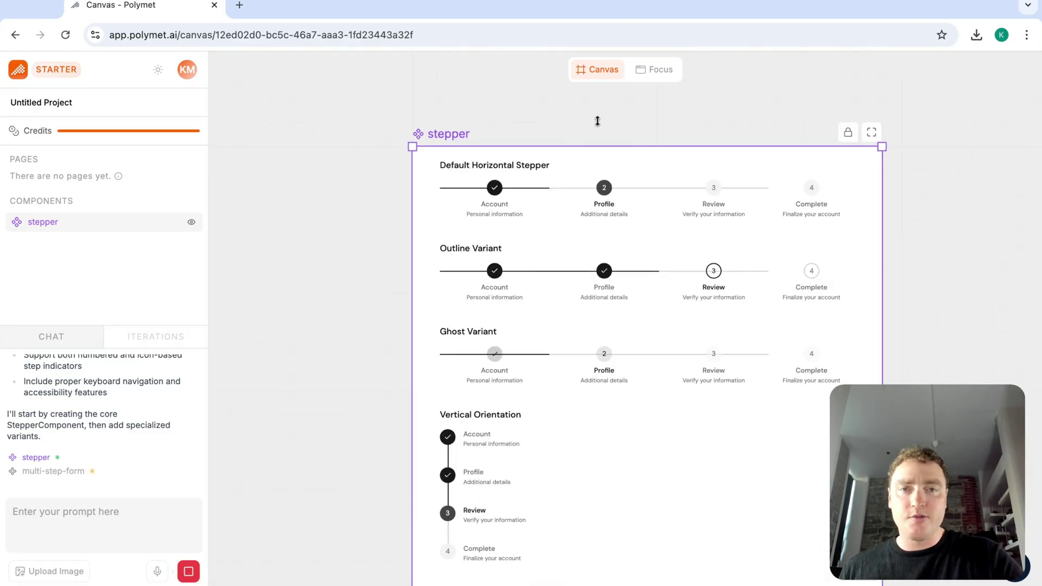
scroll(598, 121, up, 2)
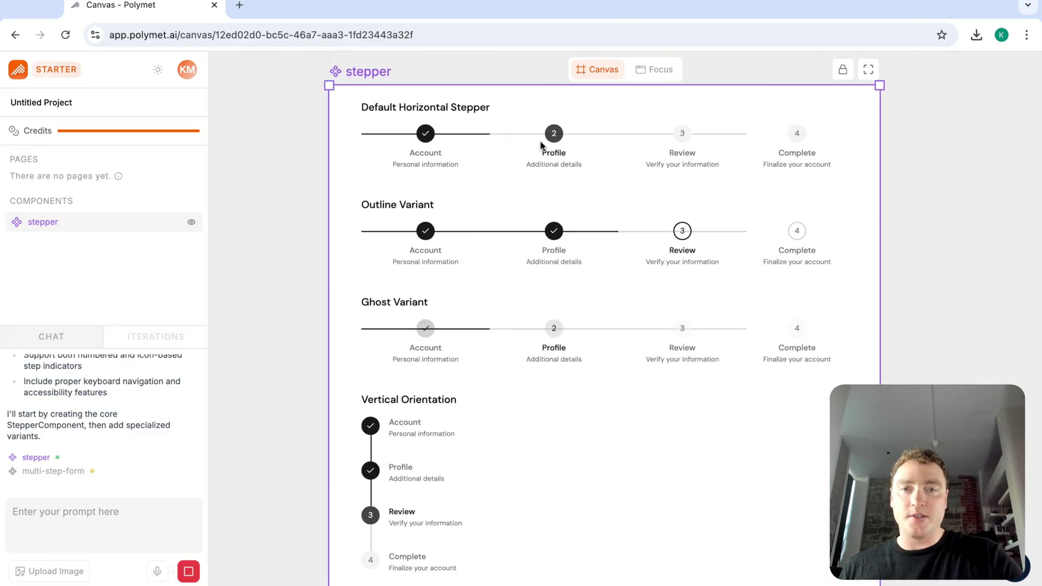
scroll(542, 145, right, 1)
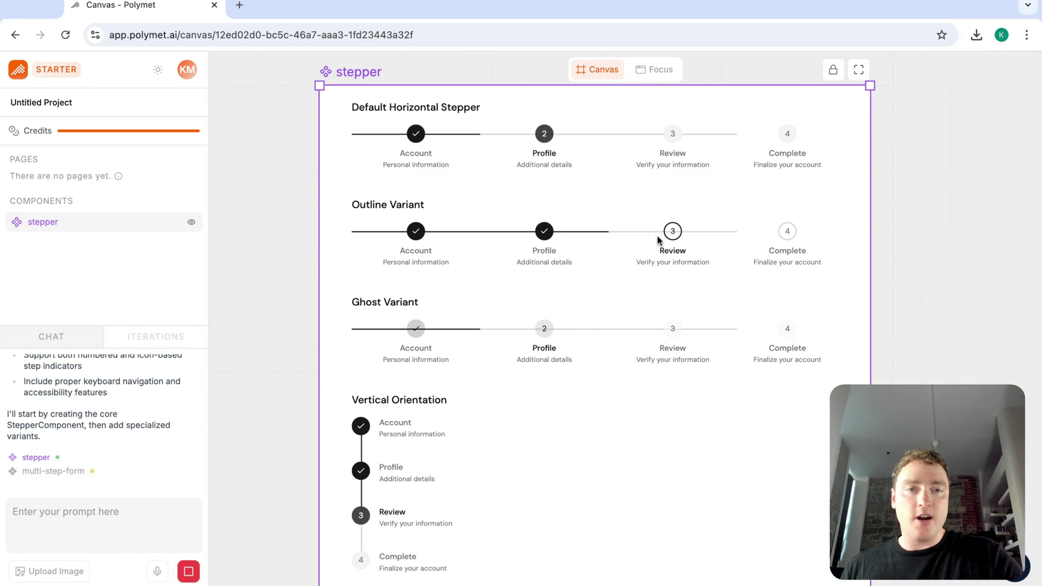
scroll(660, 240, up, 1)
scroll(660, 241, right, 1)
scroll(663, 176, up, 2)
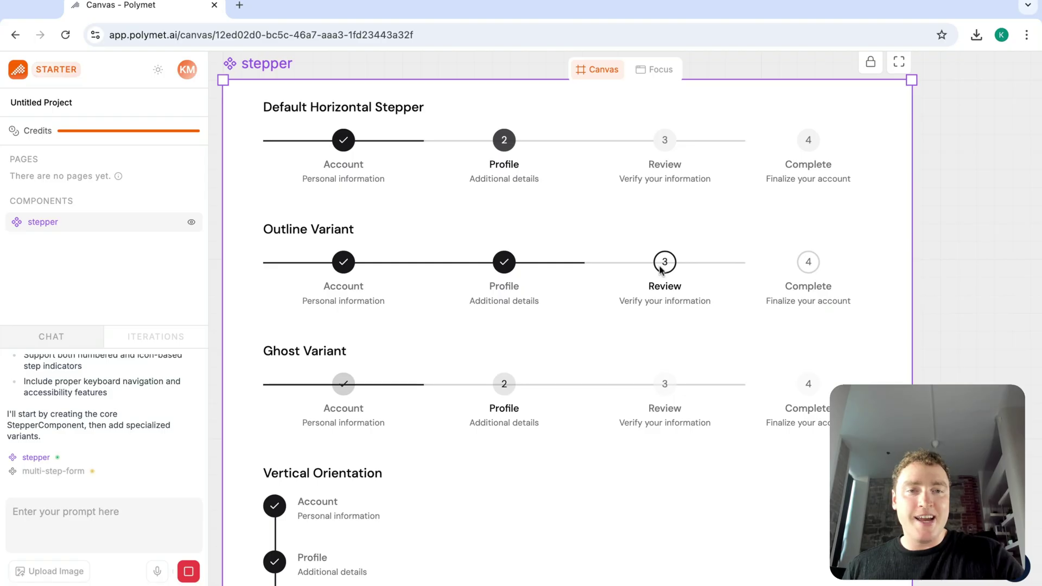
scroll(666, 266, up, 2)
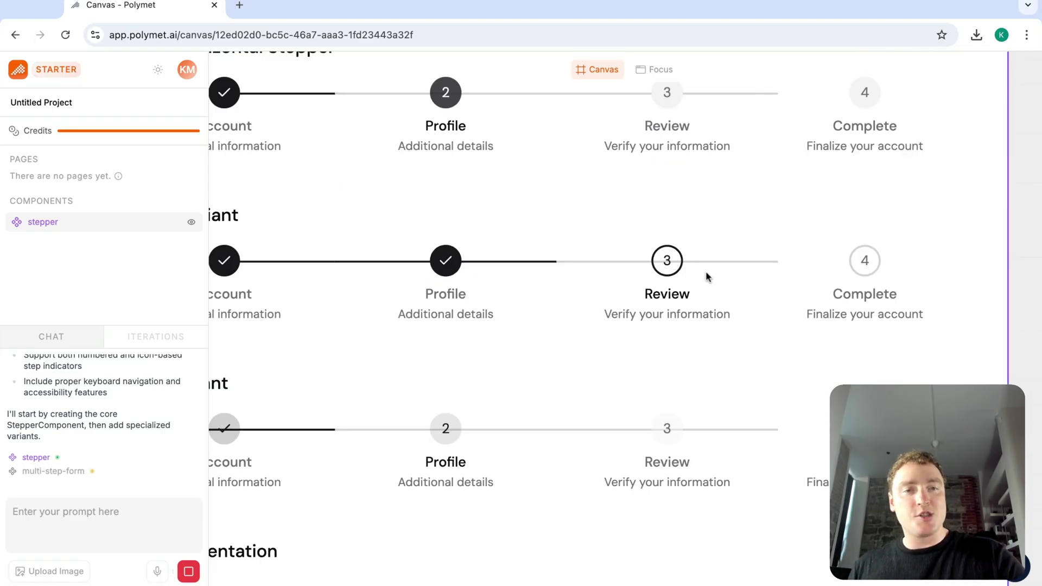
scroll(706, 277, down, 1)
scroll(700, 277, left, 2)
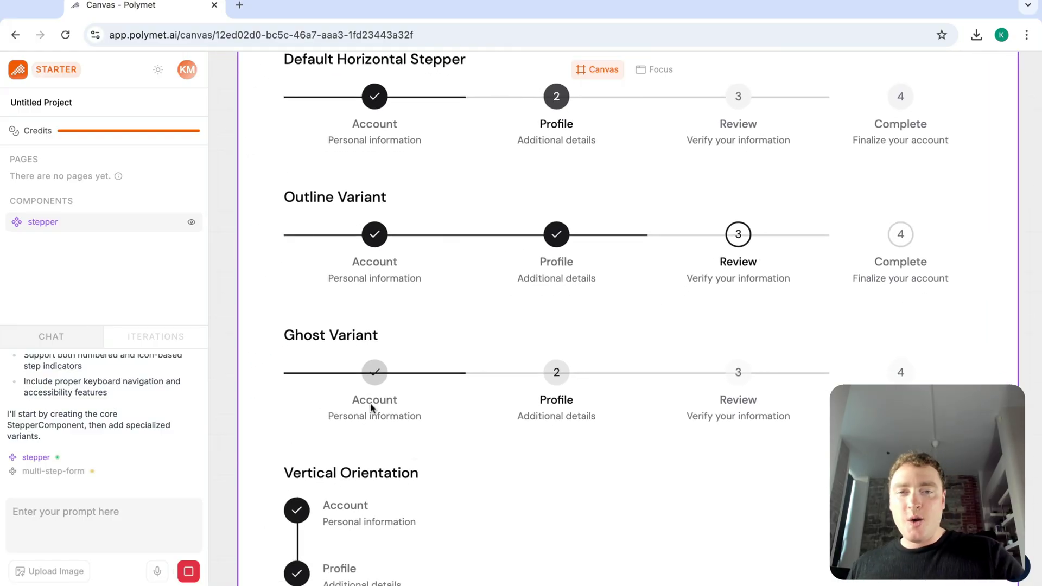
scroll(368, 399, up, 2)
scroll(367, 399, down, 3)
scroll(609, 354, right, 2)
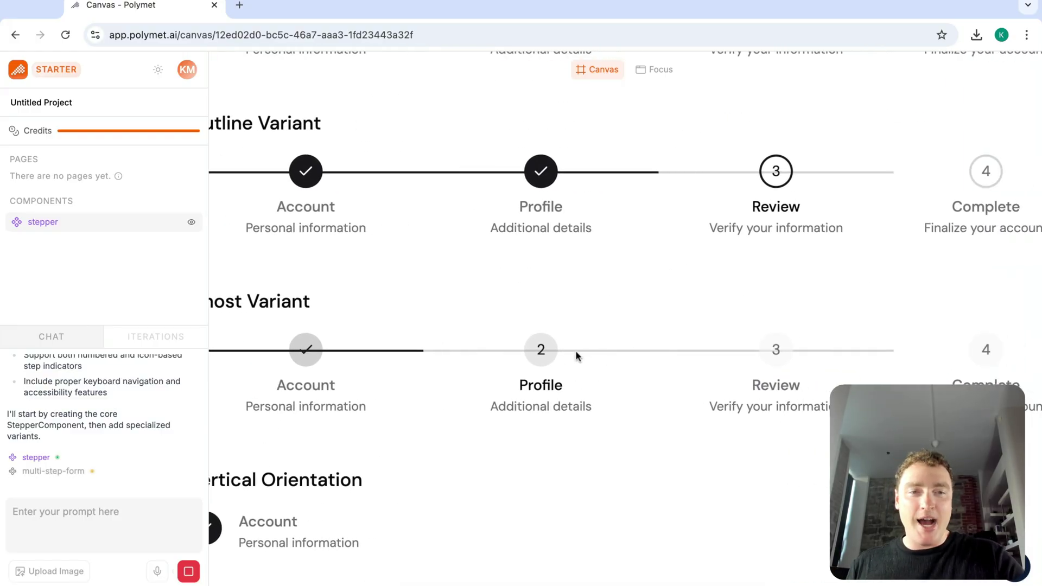
scroll(576, 353, left, 1)
scroll(546, 346, down, 2)
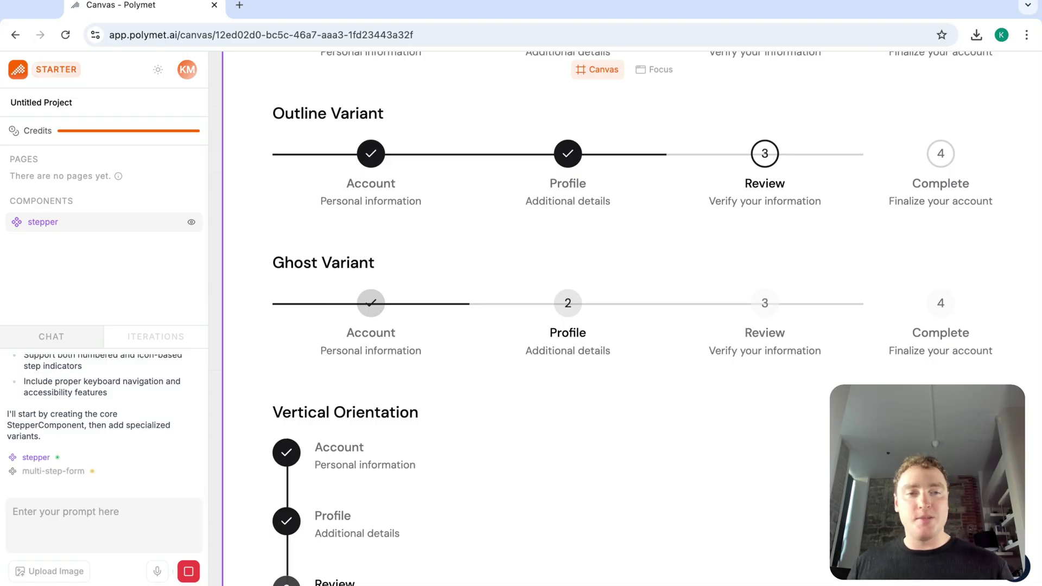
scroll(510, 353, down, 3)
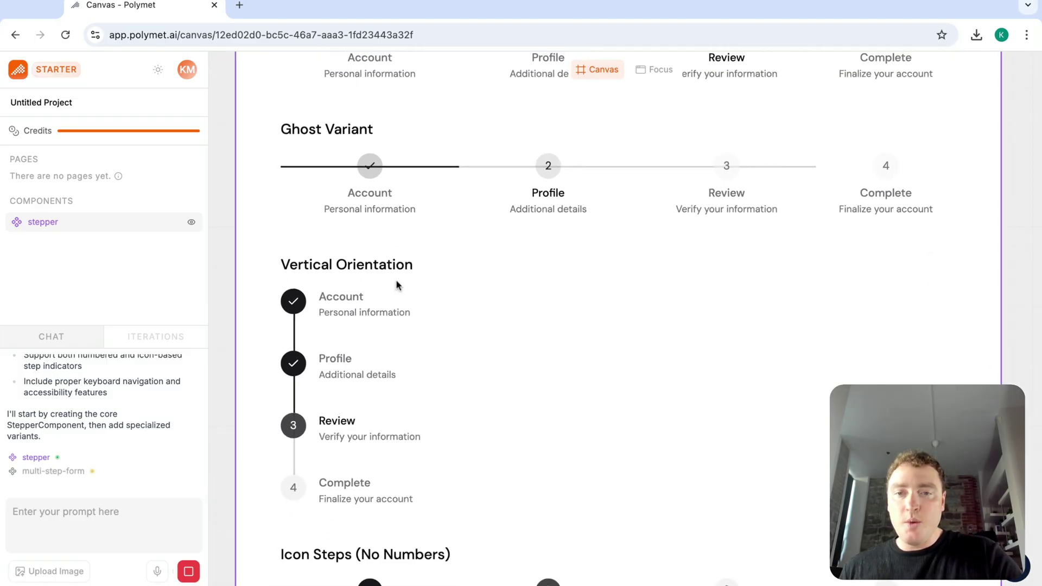
scroll(385, 302, down, 5)
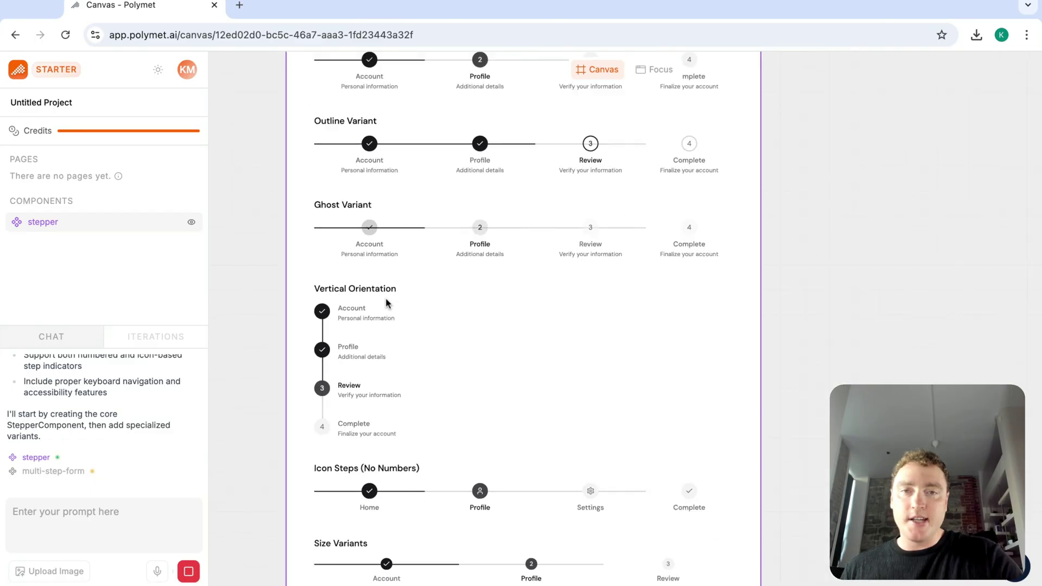
scroll(385, 297, up, 2)
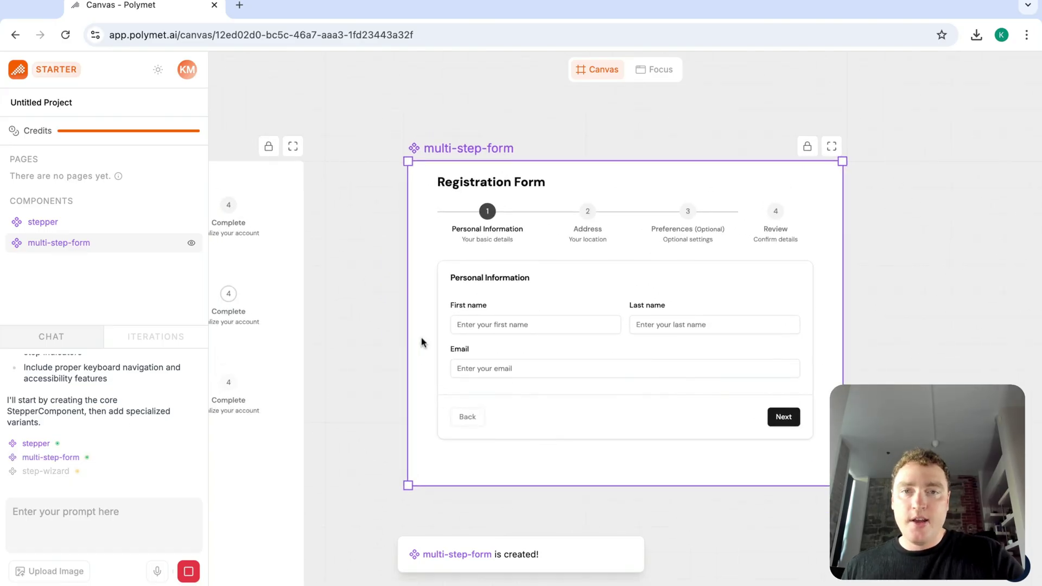
Scroll around the canvas to review the stepper variants beside the four-step Registration Form frame
scroll(421, 342, down, 5)
scroll(421, 342, left, 3)
ctrl+scroll(454, 266, up, 2)
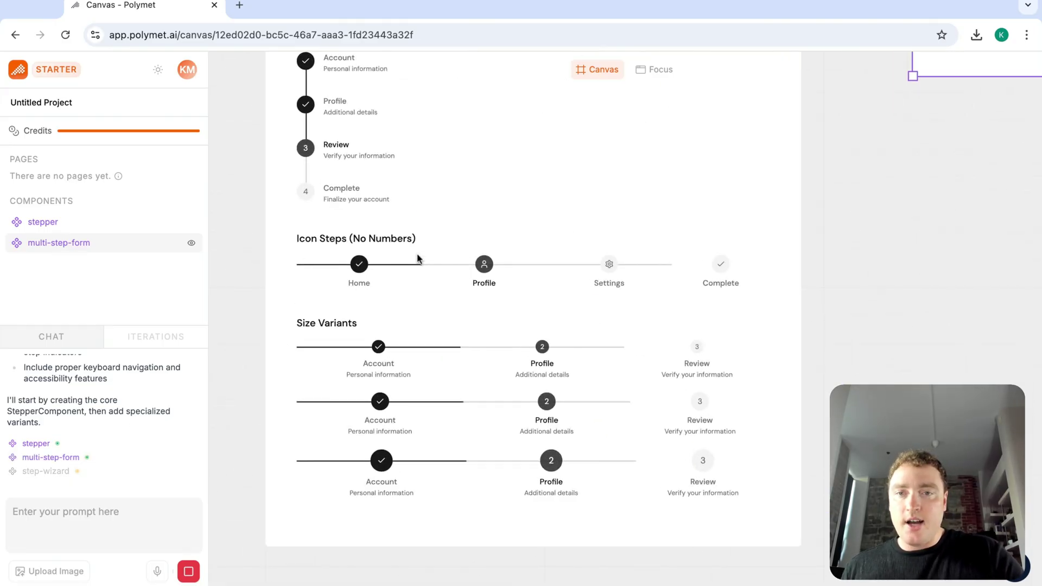
scroll(415, 265, down, 1)
scroll(413, 271, left, 1)
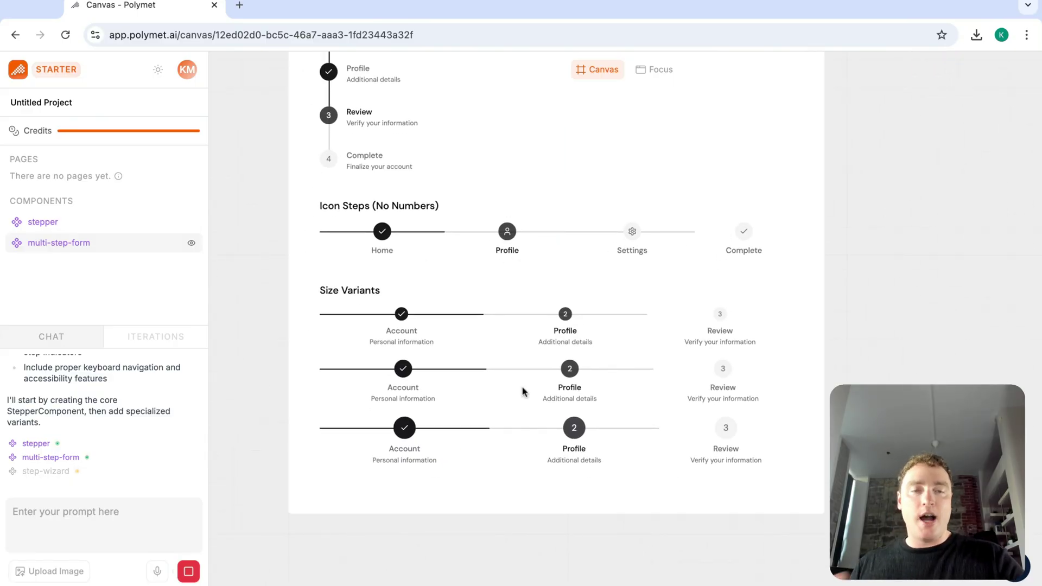
scroll(523, 391, down, 5)
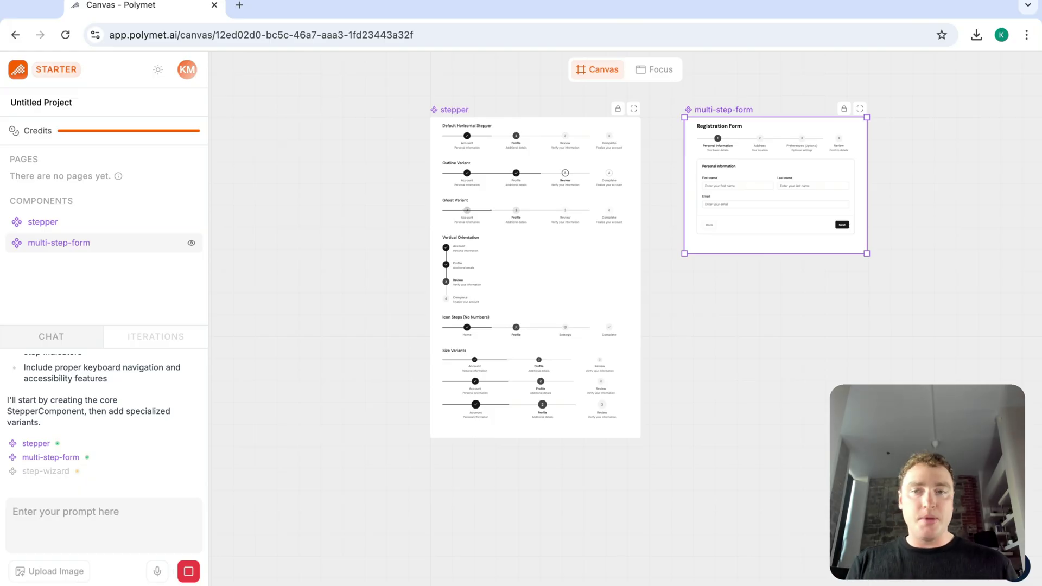
Zoom in on the multi-step-form Registration Form while step-wizard and step-progress-indicator generate
scroll(888, 138, up, 5)
scroll(783, 210, up, 3)
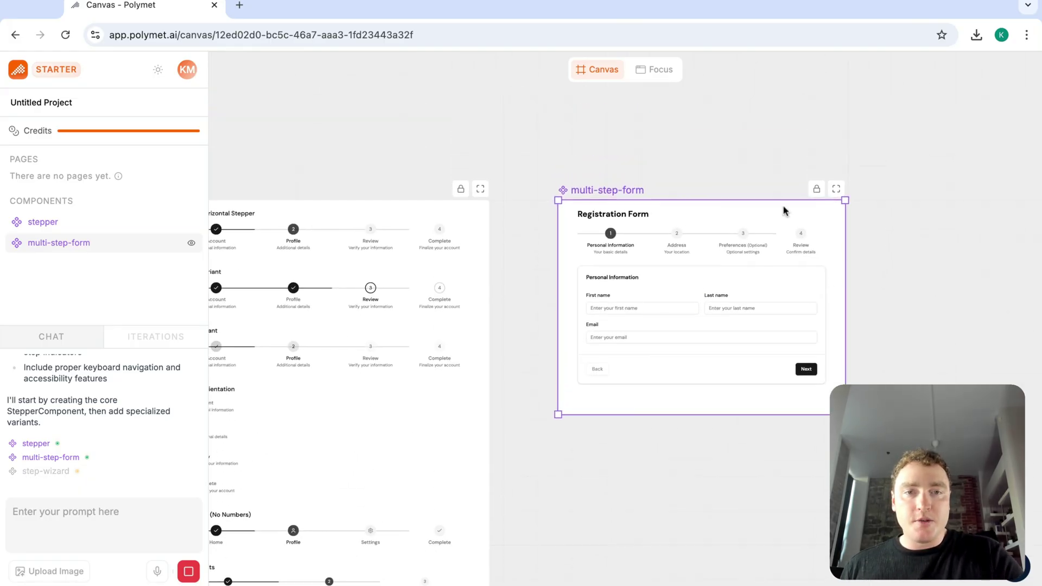
scroll(783, 209, up, 5)
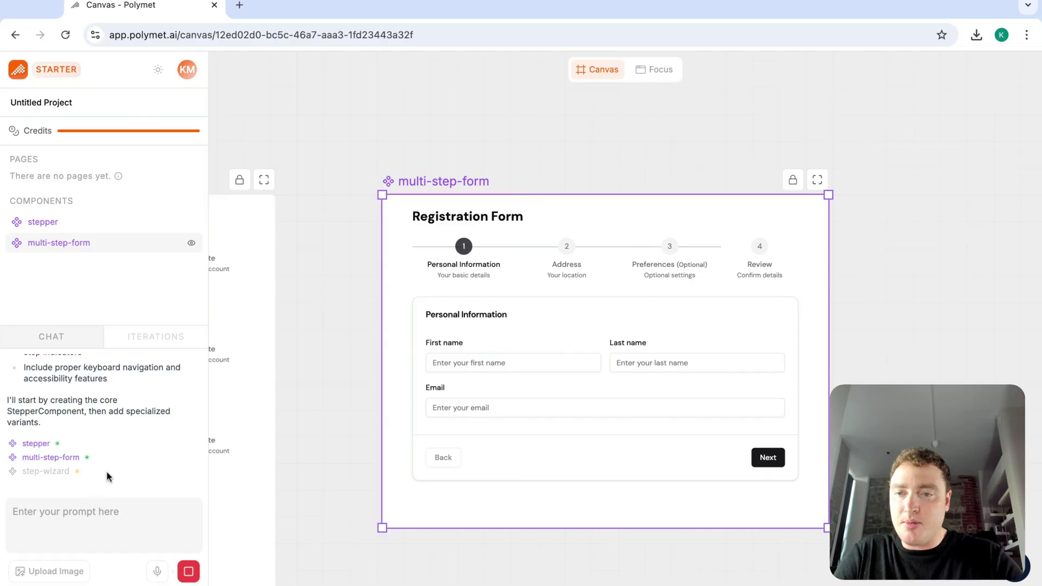
scroll(333, 405, down, 2)
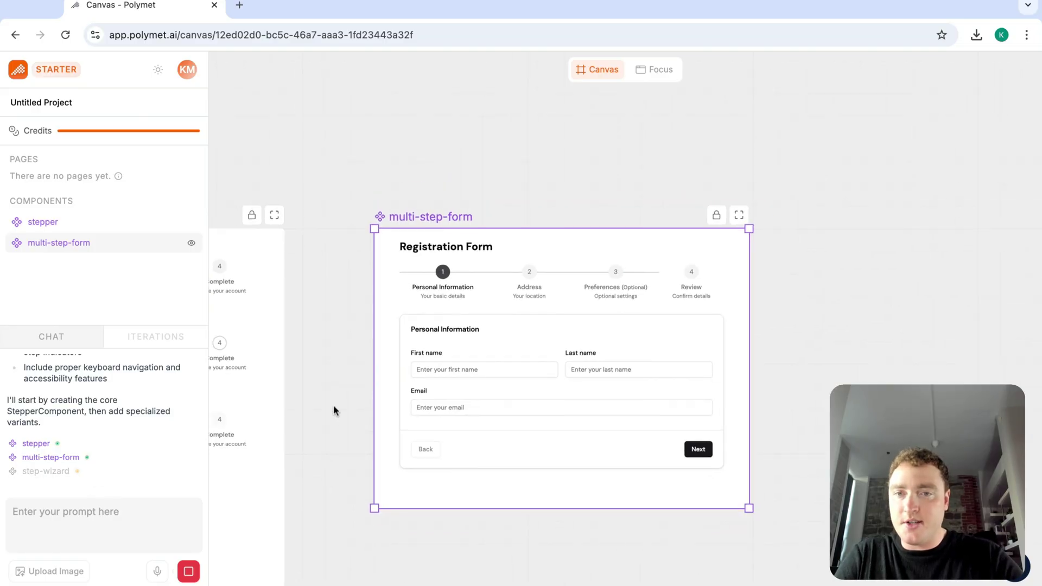
scroll(333, 405, down, 3)
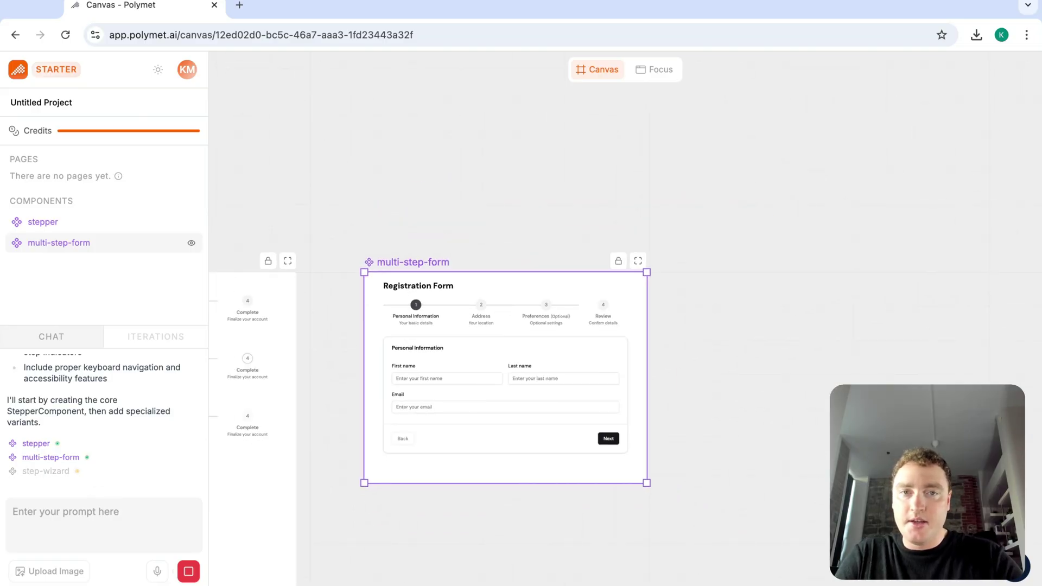
scroll(429, 358, down, 1)
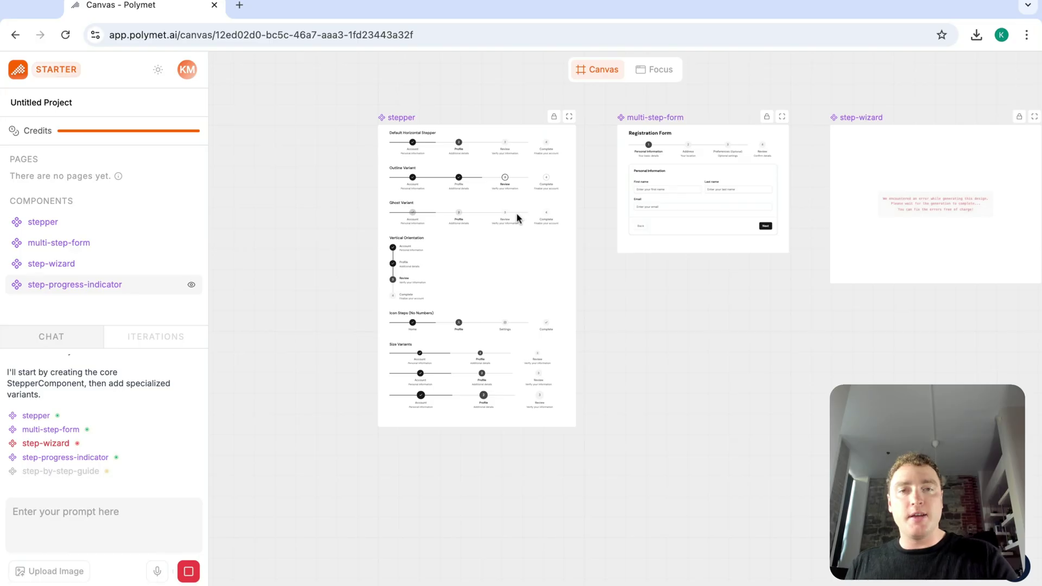
Ask the AI to fix the step-wizard error listed under Errors to fix
scroll(428, 149, up, 3)
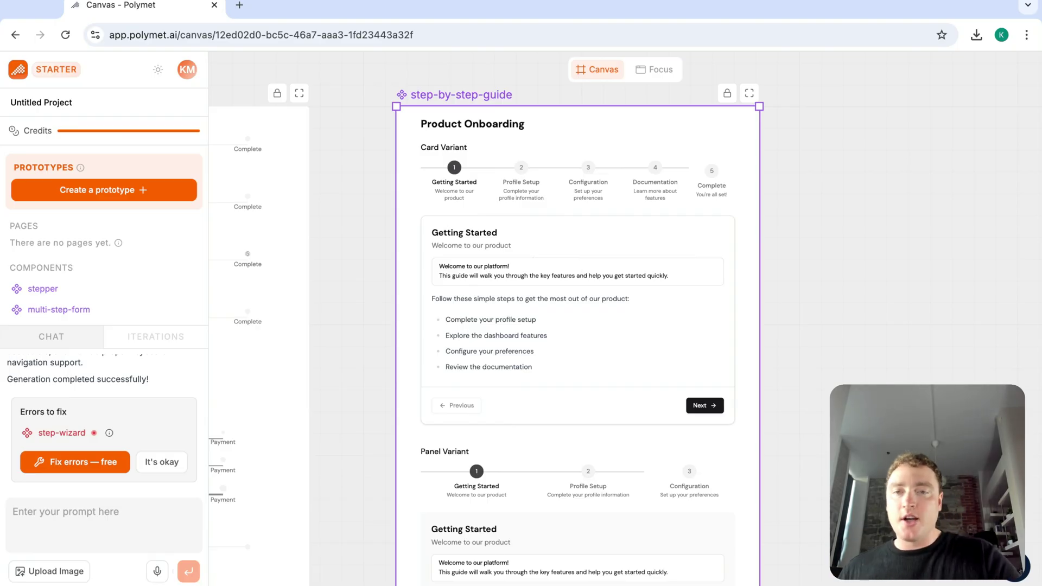
click(83, 462)
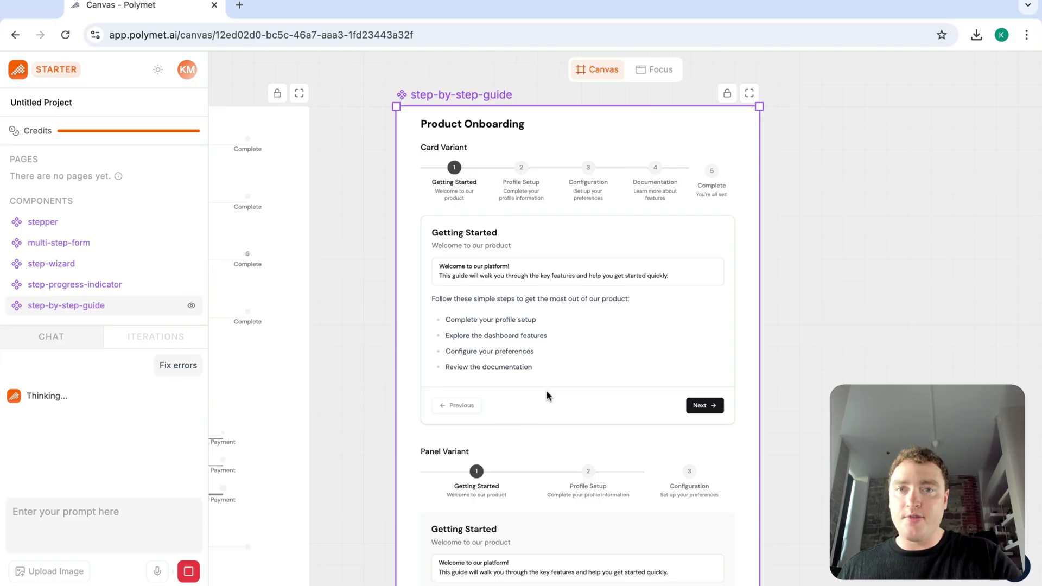
Inspect the regenerated Account Setup Wizard with its Welcome, Account Setup, Terms and Complete steps
scroll(546, 396, left, 3)
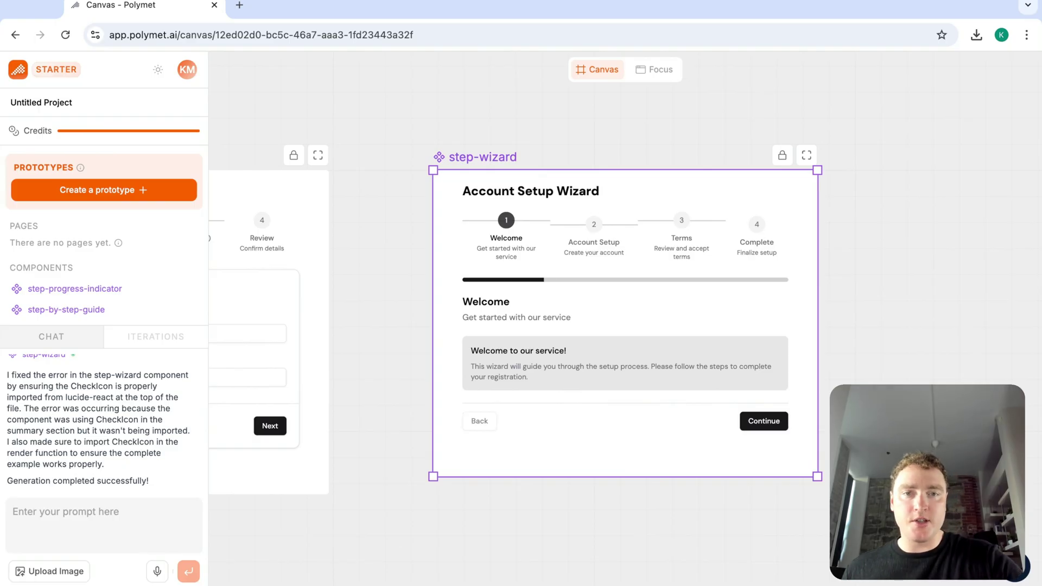
scroll(622, 235, up, 2)
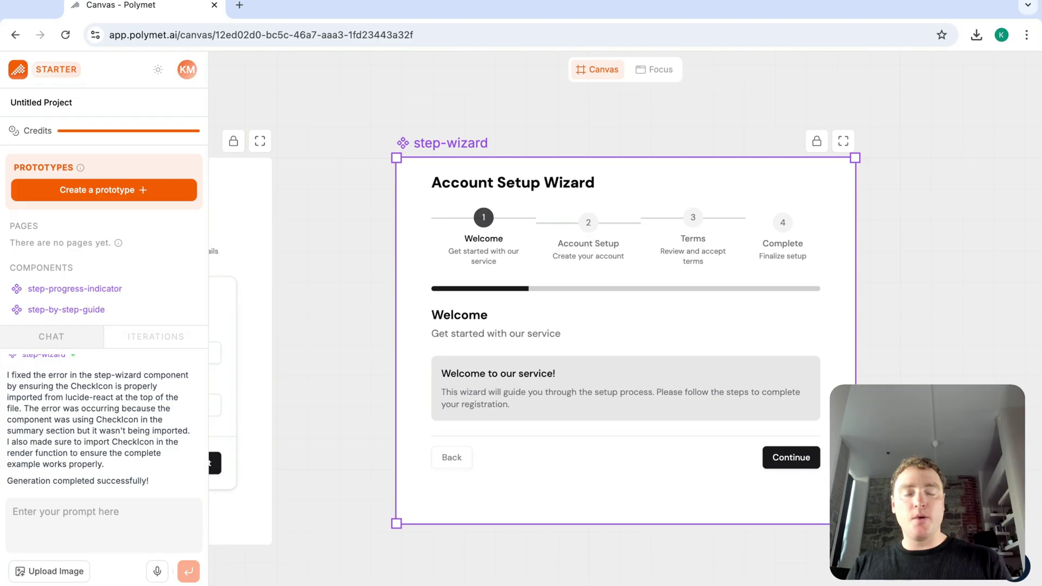
scroll(614, 220, up, 3)
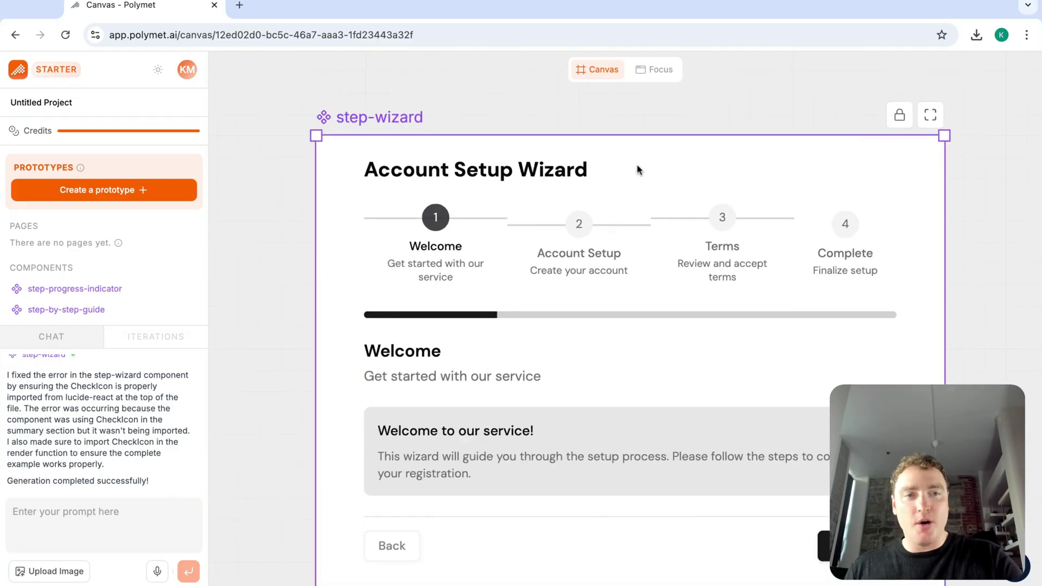
scroll(608, 206, down, 3)
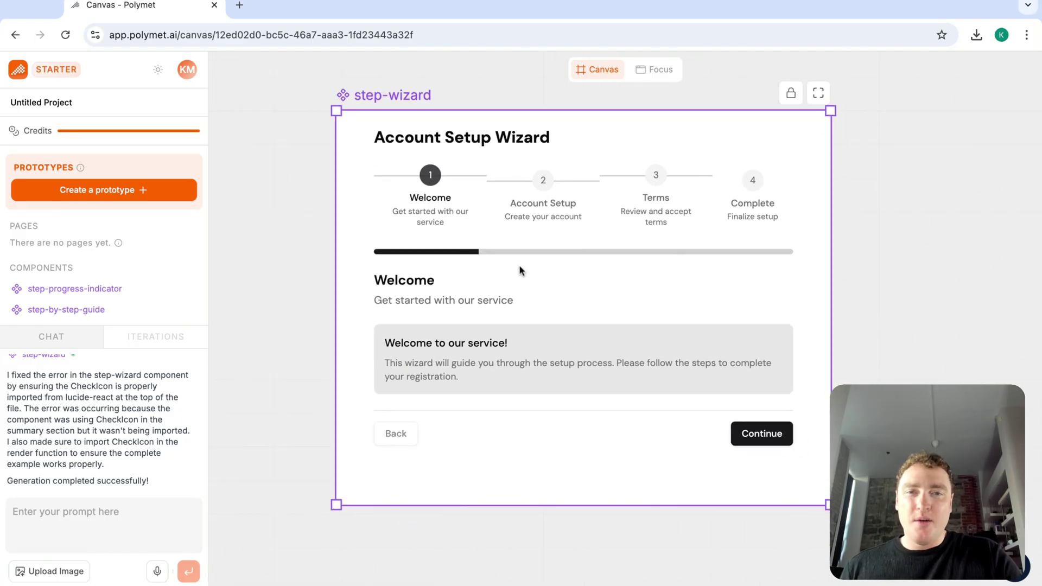
scroll(513, 248, down, 2)
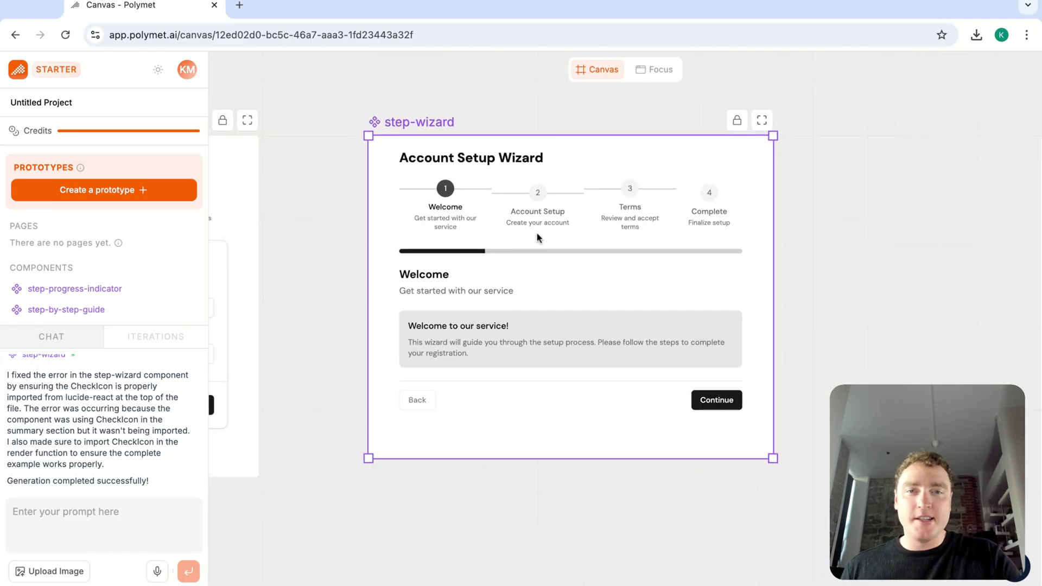
scroll(541, 205, down, 3)
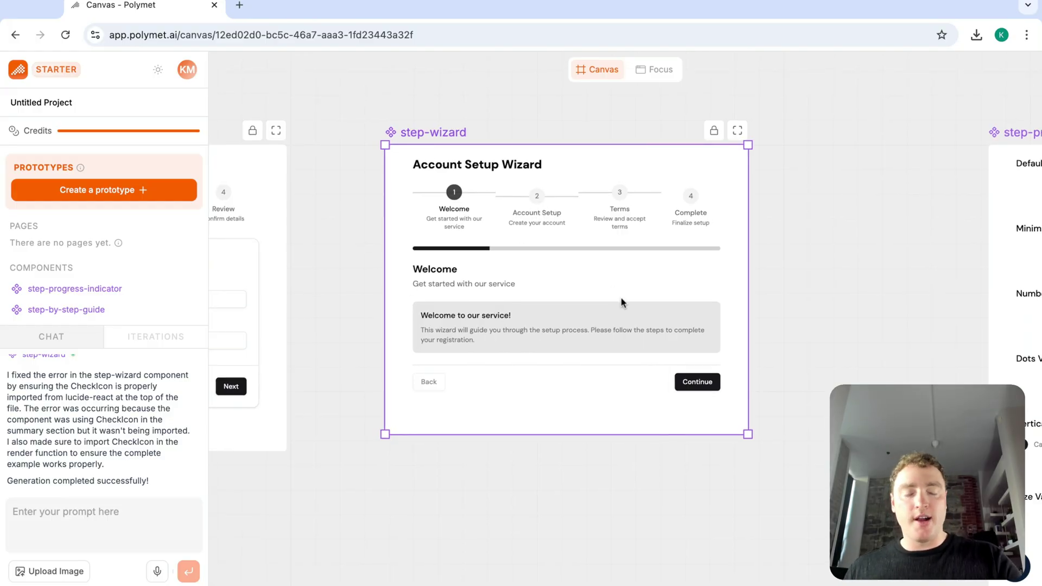
scroll(622, 302, down, 1)
scroll(622, 302, right, 5)
scroll(622, 302, up, 1)
scroll(622, 302, right, 3)
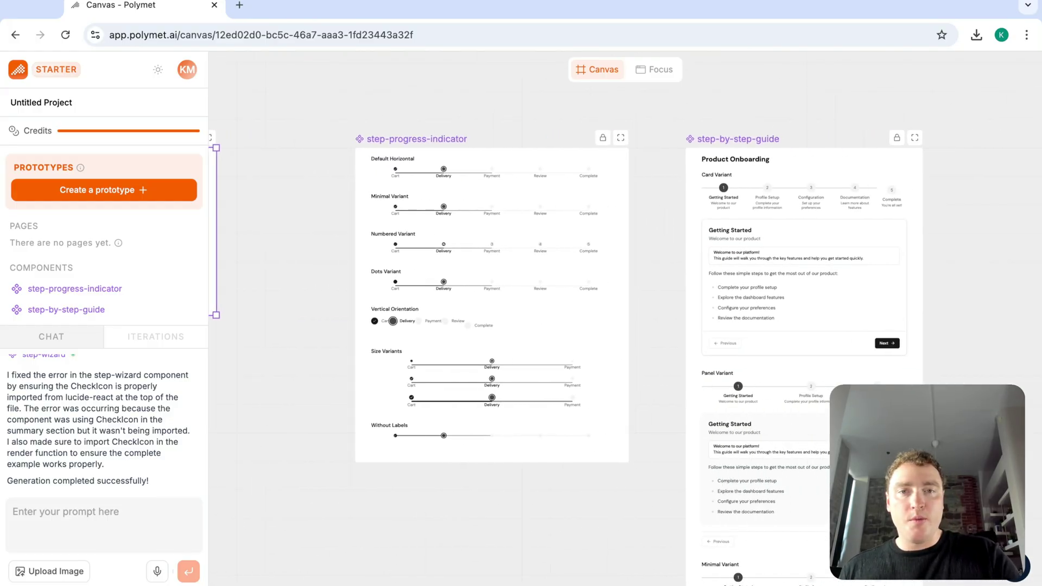
scroll(516, 263, left, 10)
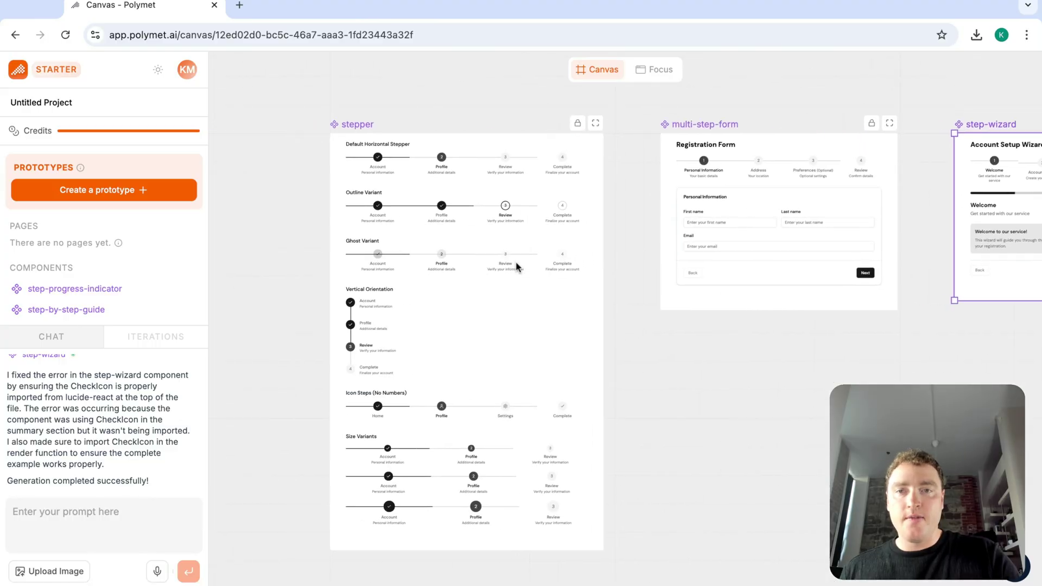
scroll(515, 265, left, 1)
scroll(557, 283, right, 10)
scroll(766, 228, up, 2)
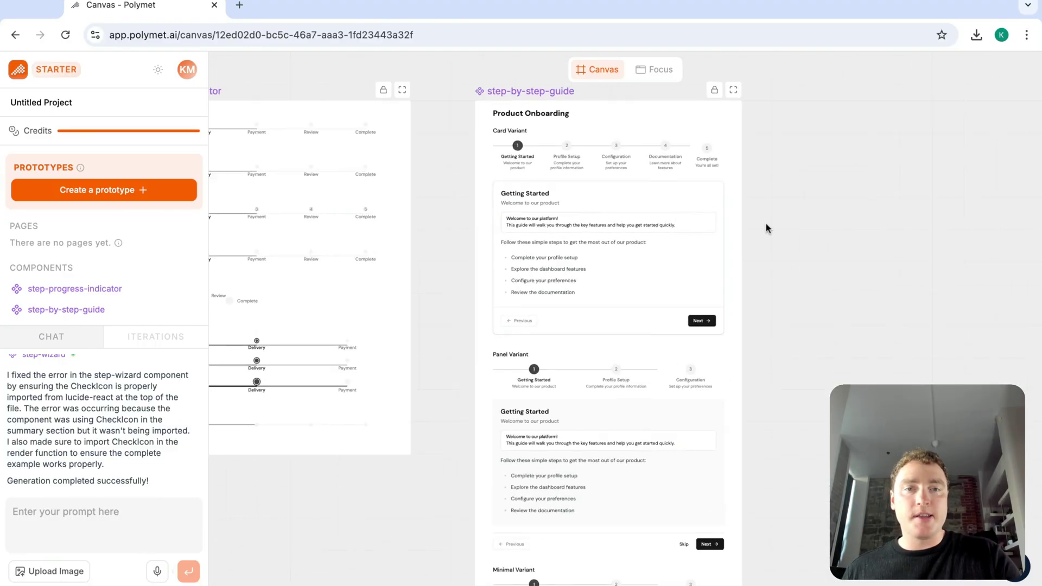